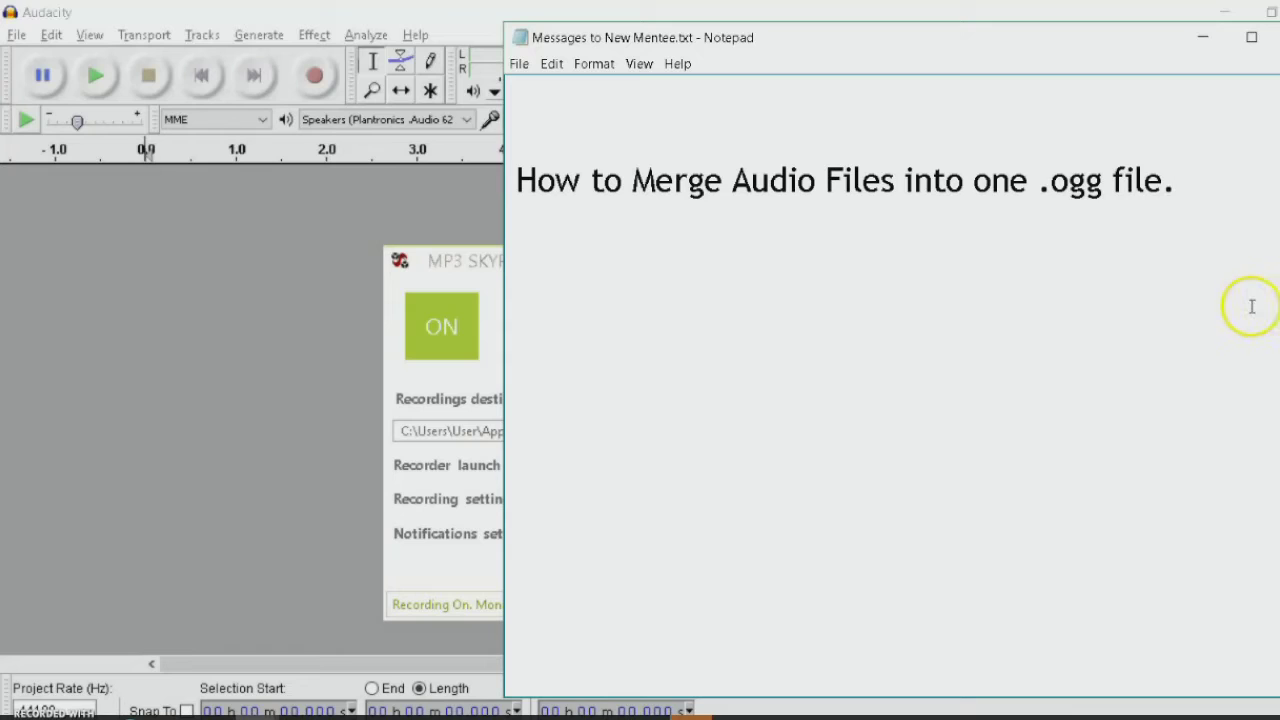
# Place the cursor after the Notepad title, then bring the MP3 Skype Recorder and Audacity windows forward
pyautogui.click(1124, 376)
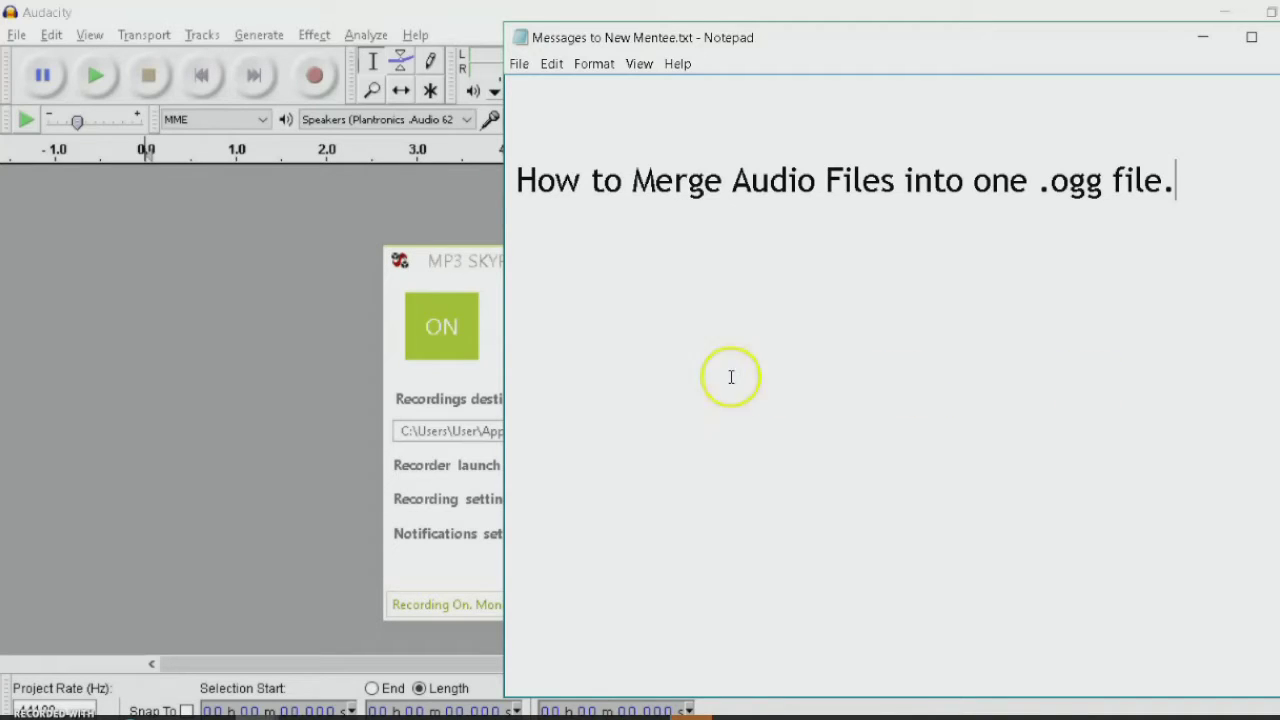
pyautogui.click(483, 261)
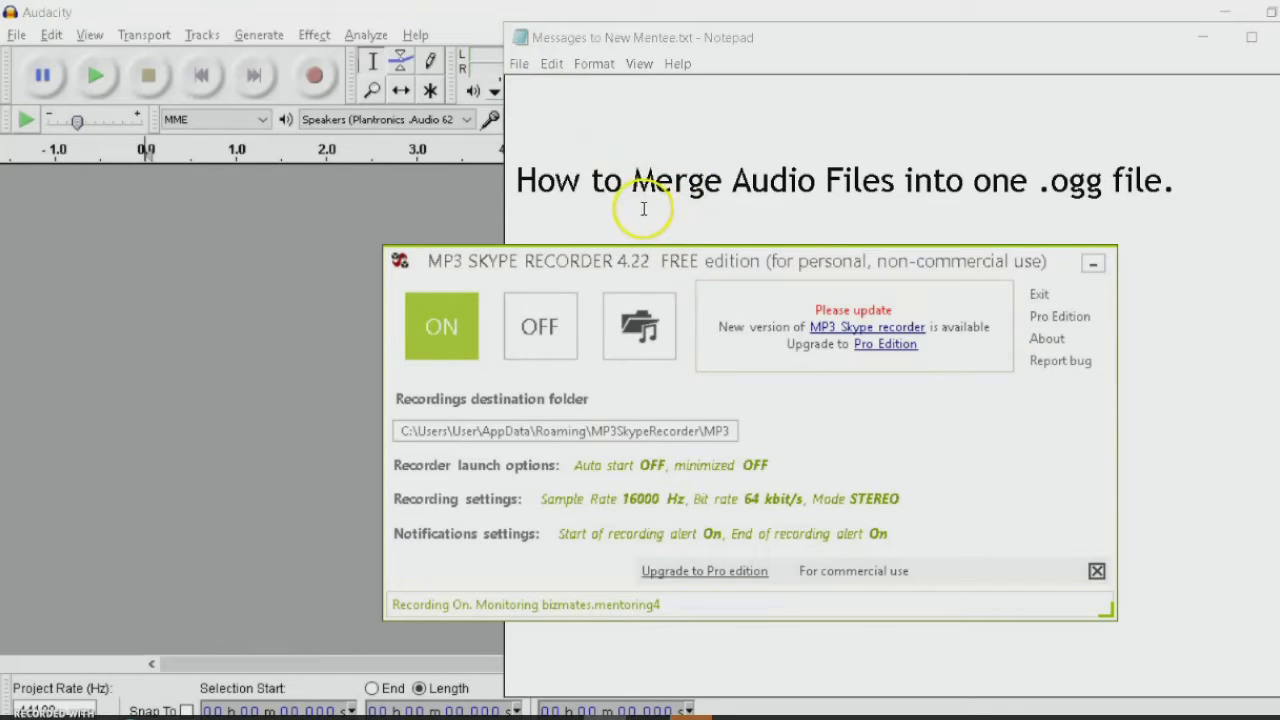
pyautogui.click(393, 12)
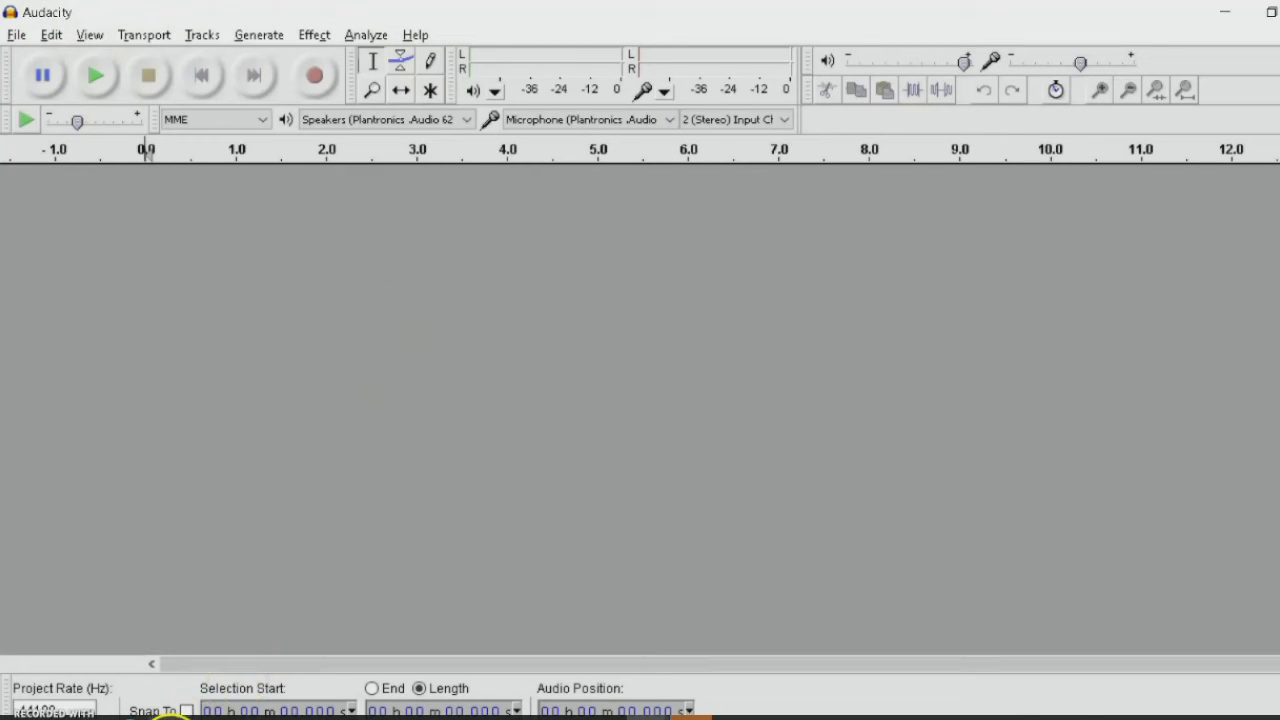
# Drag the FILE 1 .mp3 from the MP3 folder into Audacity, importing the 26-minute stereo call
pyautogui.click(183, 714)
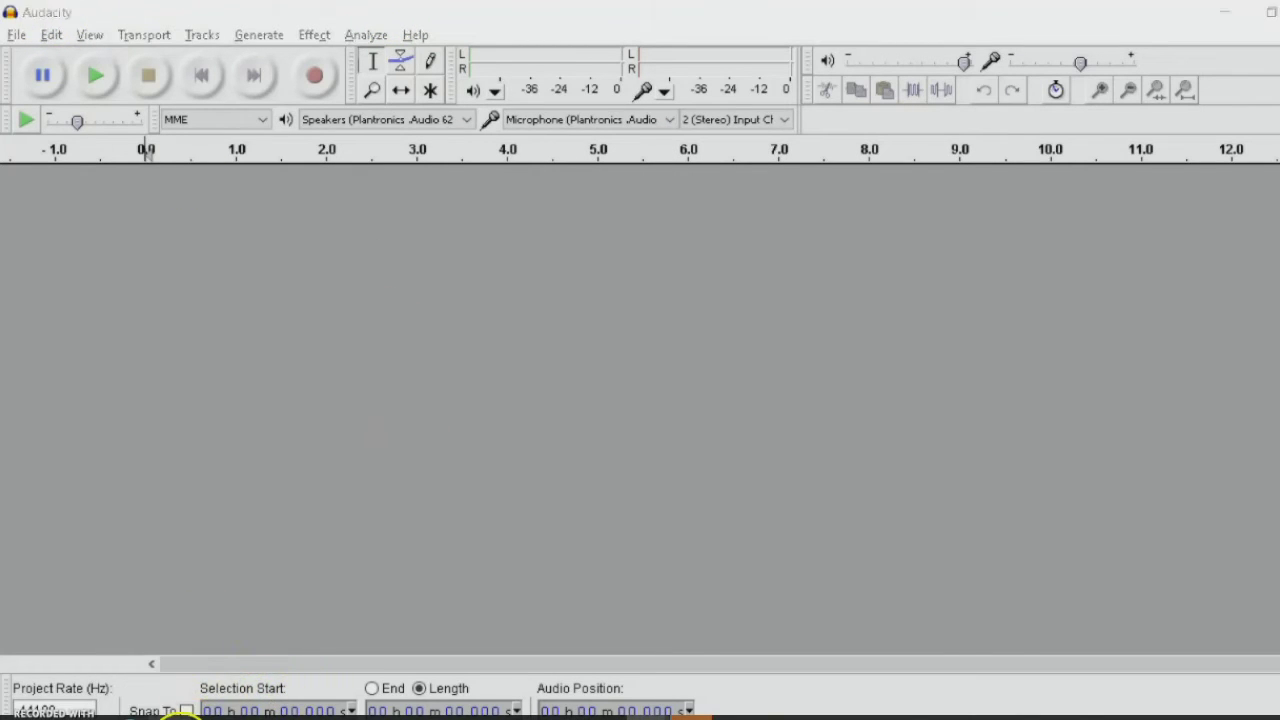
pyautogui.scroll(2, 770, 380)
pyautogui.scroll(-1, 770, 380)
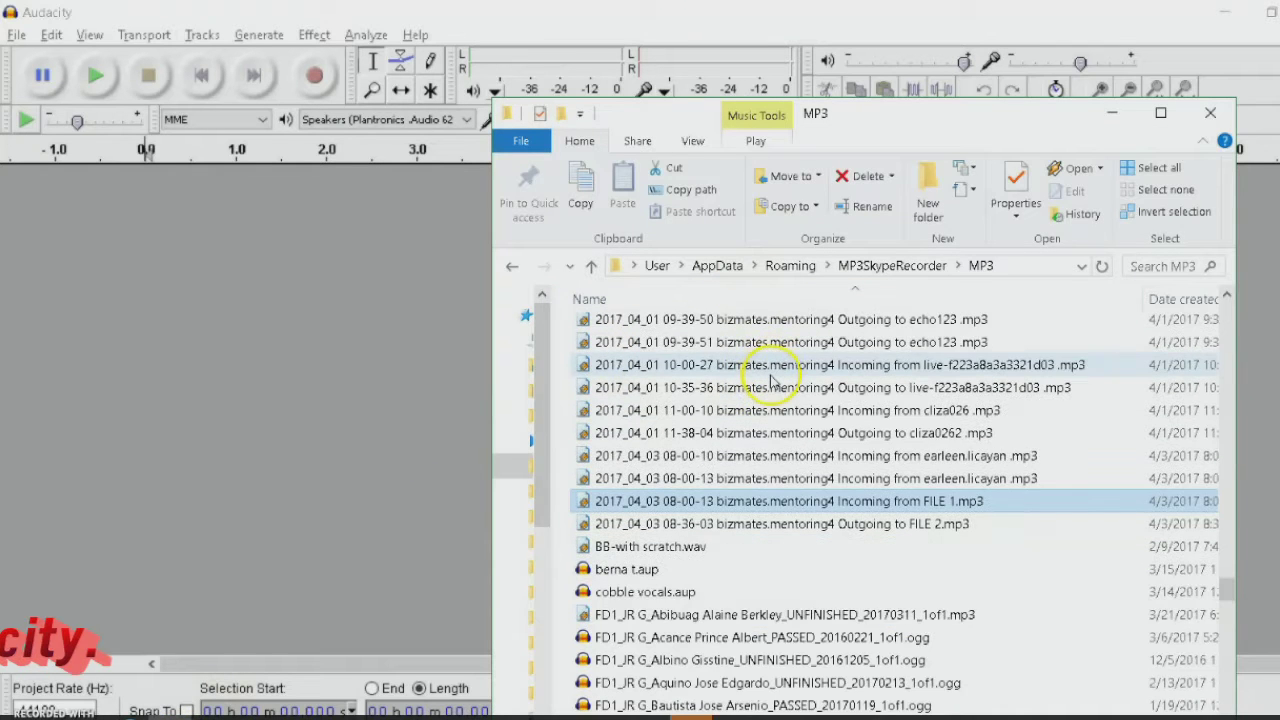
pyautogui.scroll(-1, 770, 390)
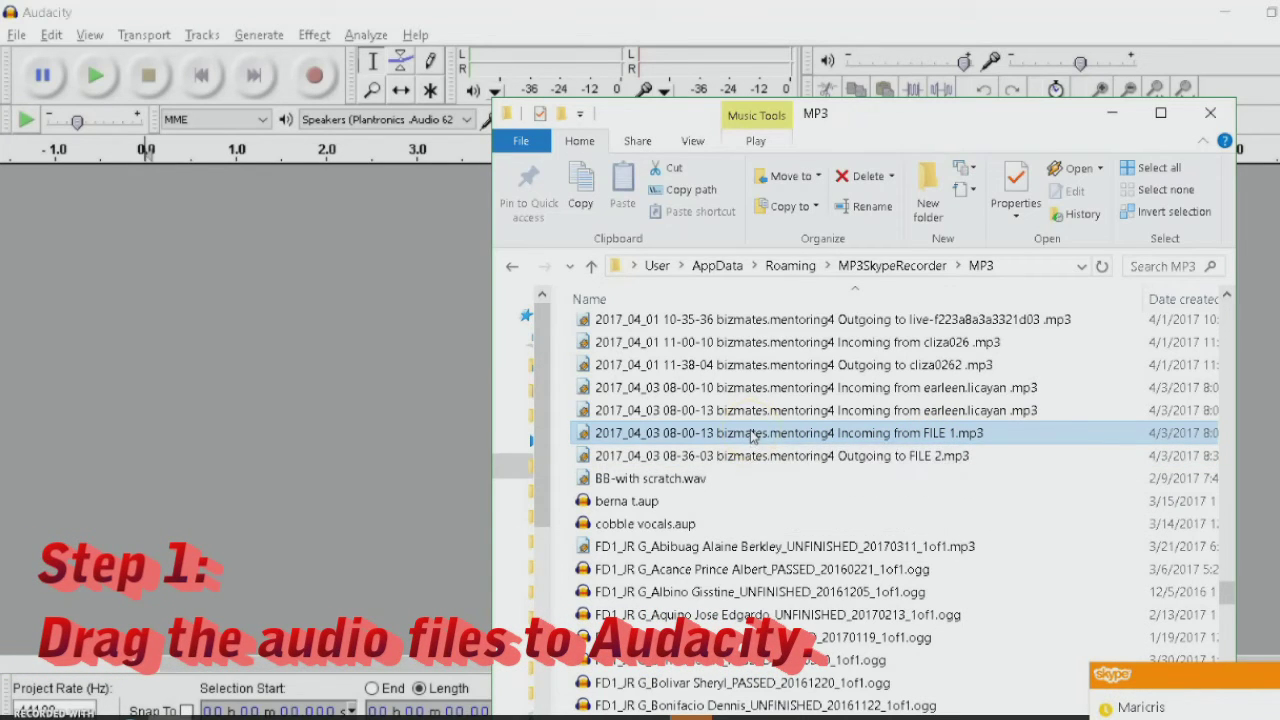
pyautogui.moveTo(752, 436); pyautogui.dragTo(322, 430)
pyautogui.click(321, 369)
pyautogui.moveTo(320, 370); pyautogui.dragTo(373, 403)
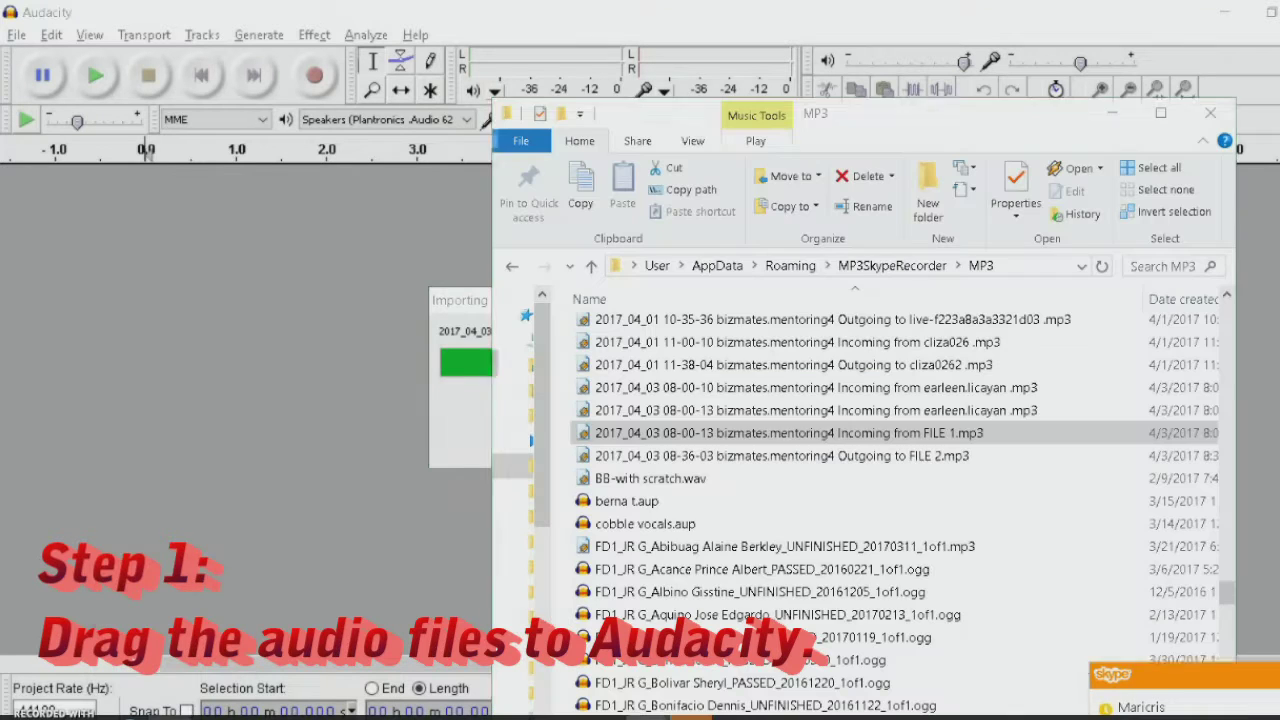
pyautogui.click(186, 713)
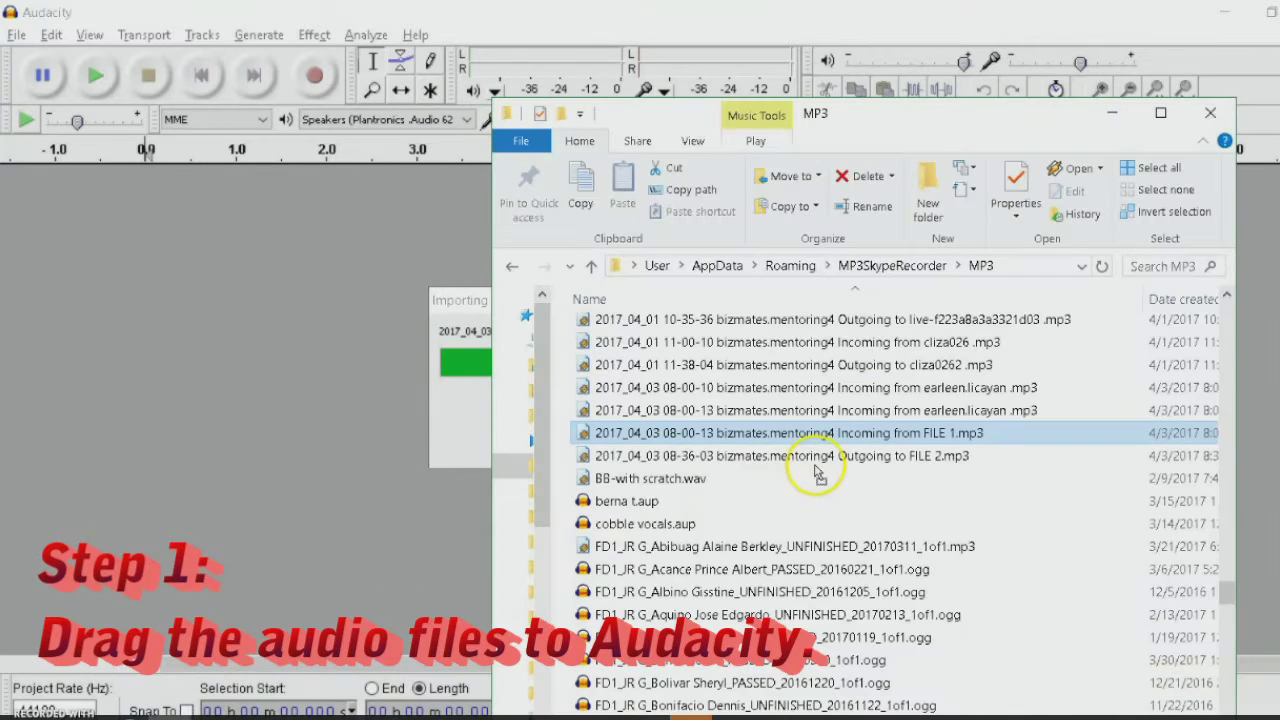
pyautogui.click(422, 350)
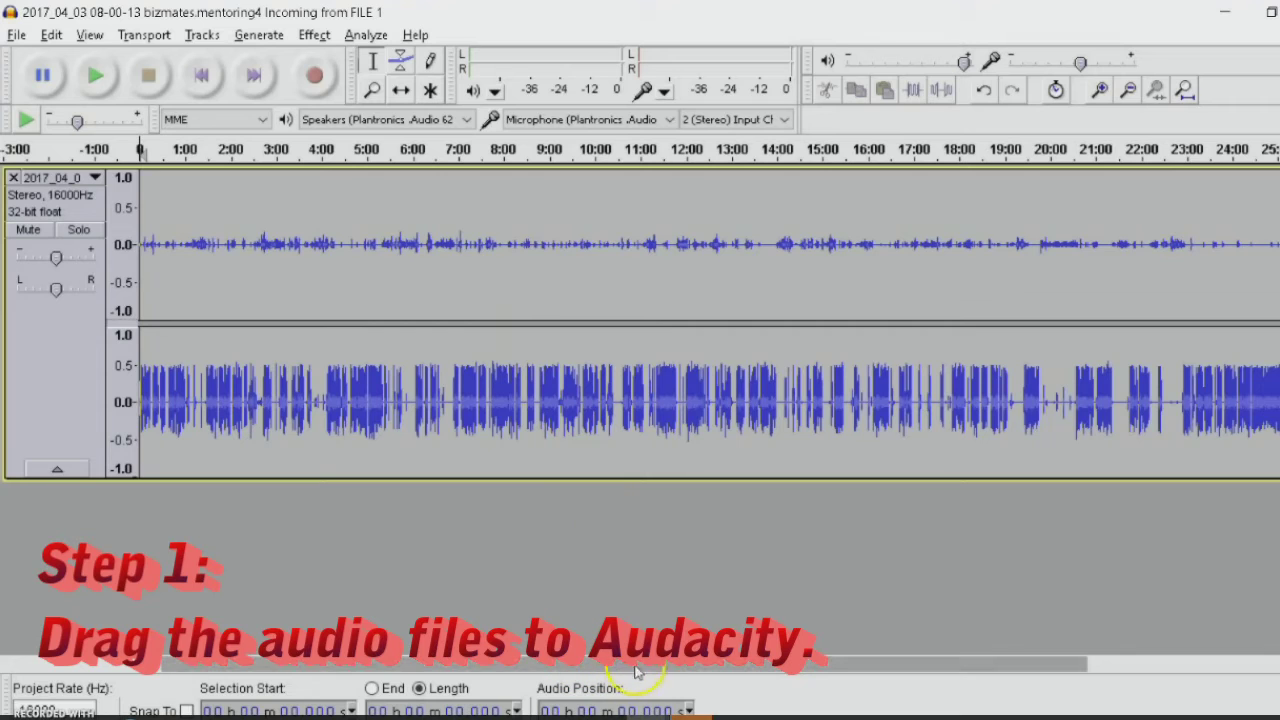
pyautogui.moveTo(636, 672); pyautogui.dragTo(869, 662)
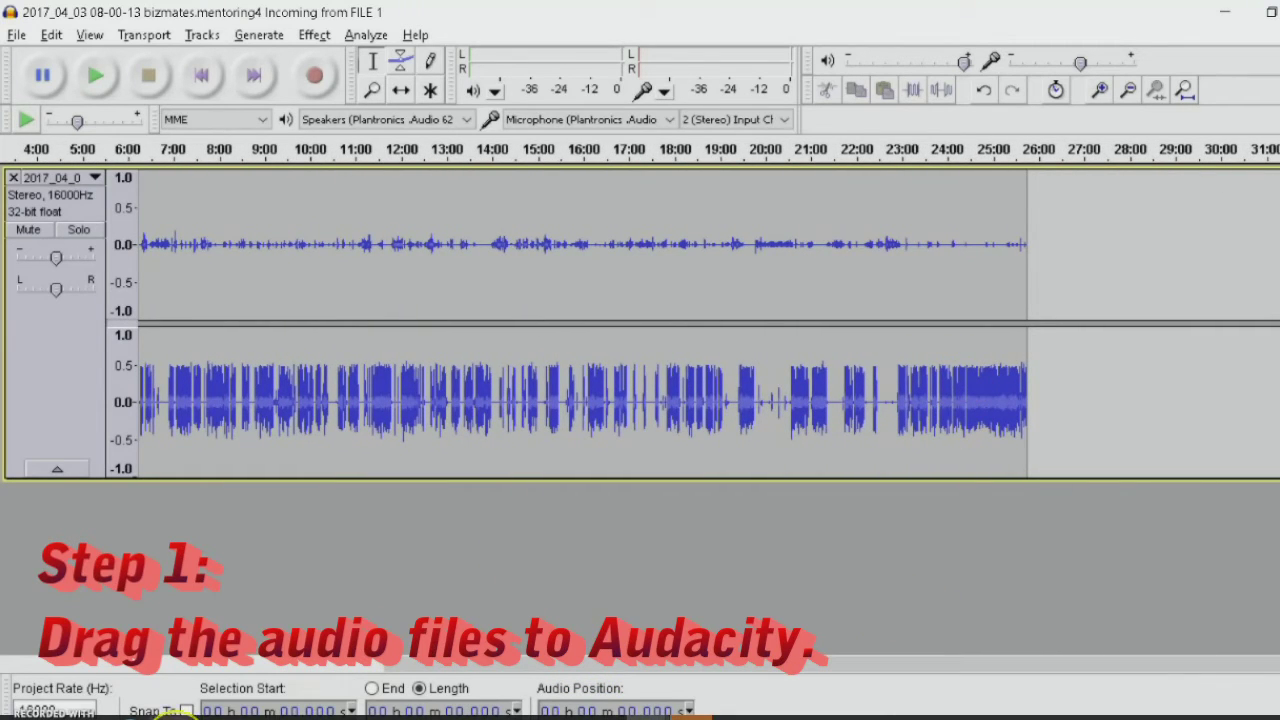
# Drag the FILE 2 .mp3 from Explorer into Audacity as a second 16000 Hz stereo track
pyautogui.click(165, 625)
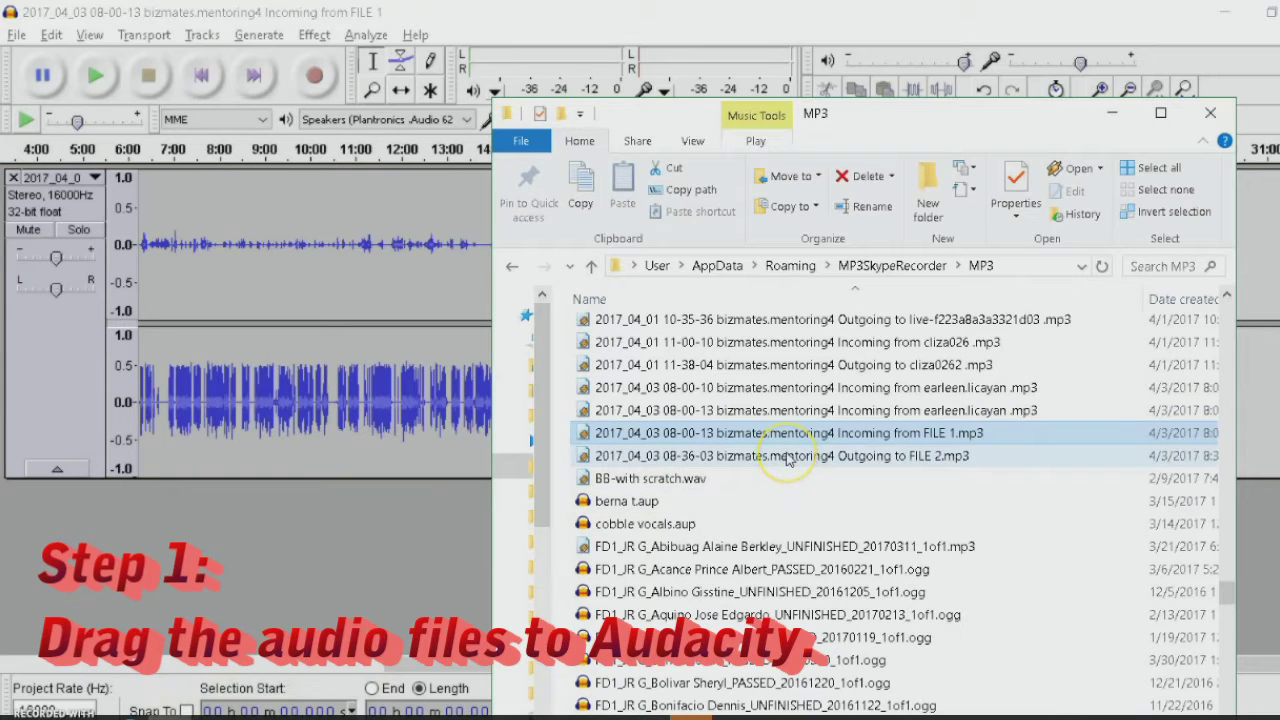
pyautogui.click(787, 456)
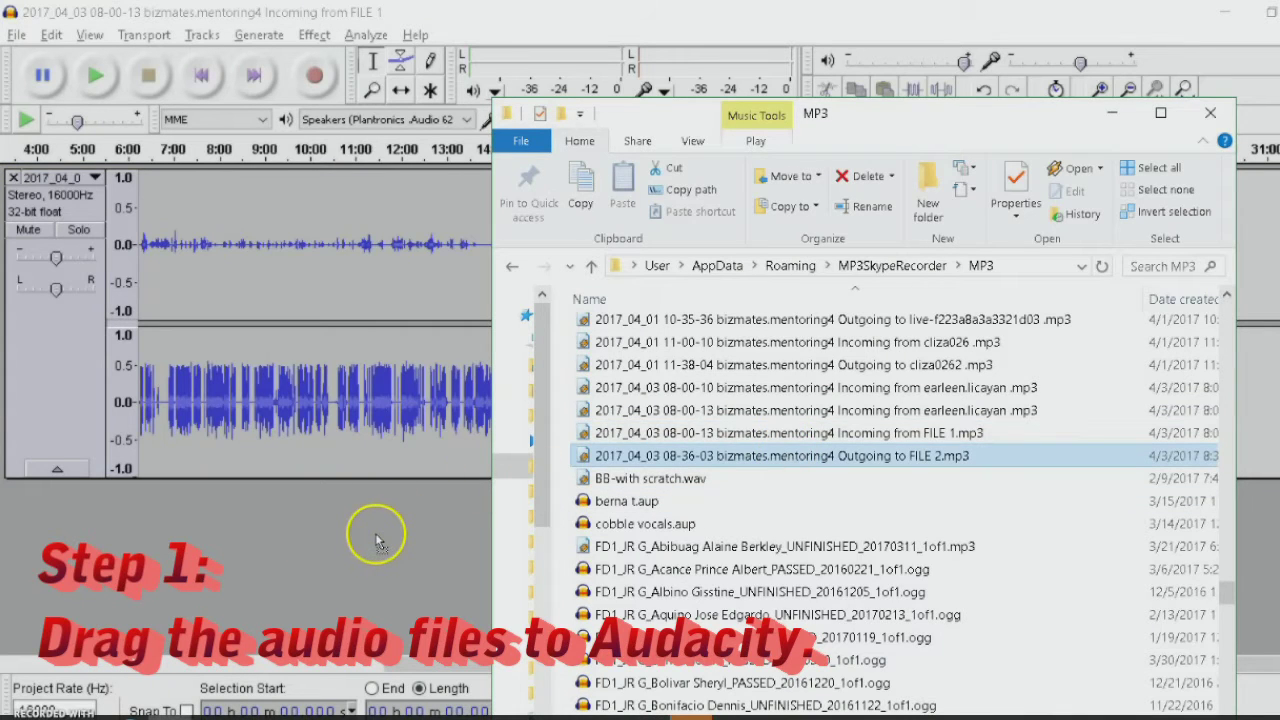
pyautogui.moveTo(376, 540); pyautogui.dragTo(378, 538)
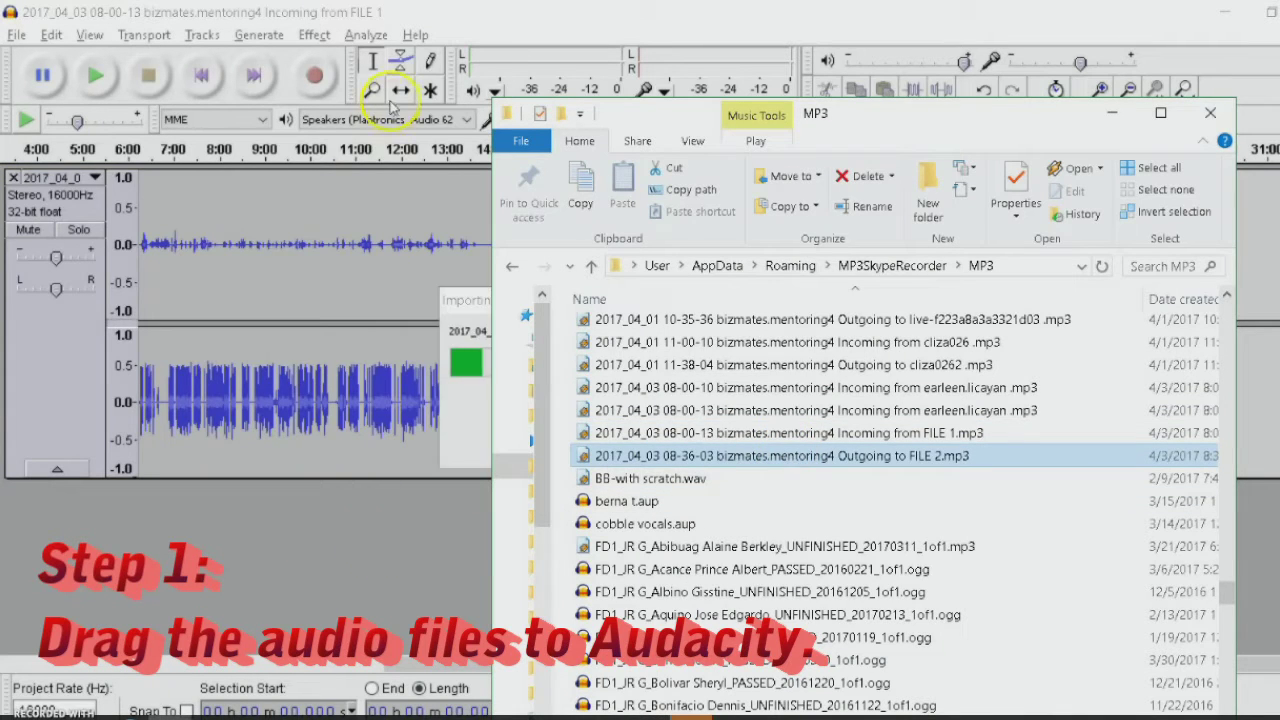
pyautogui.click(413, 10)
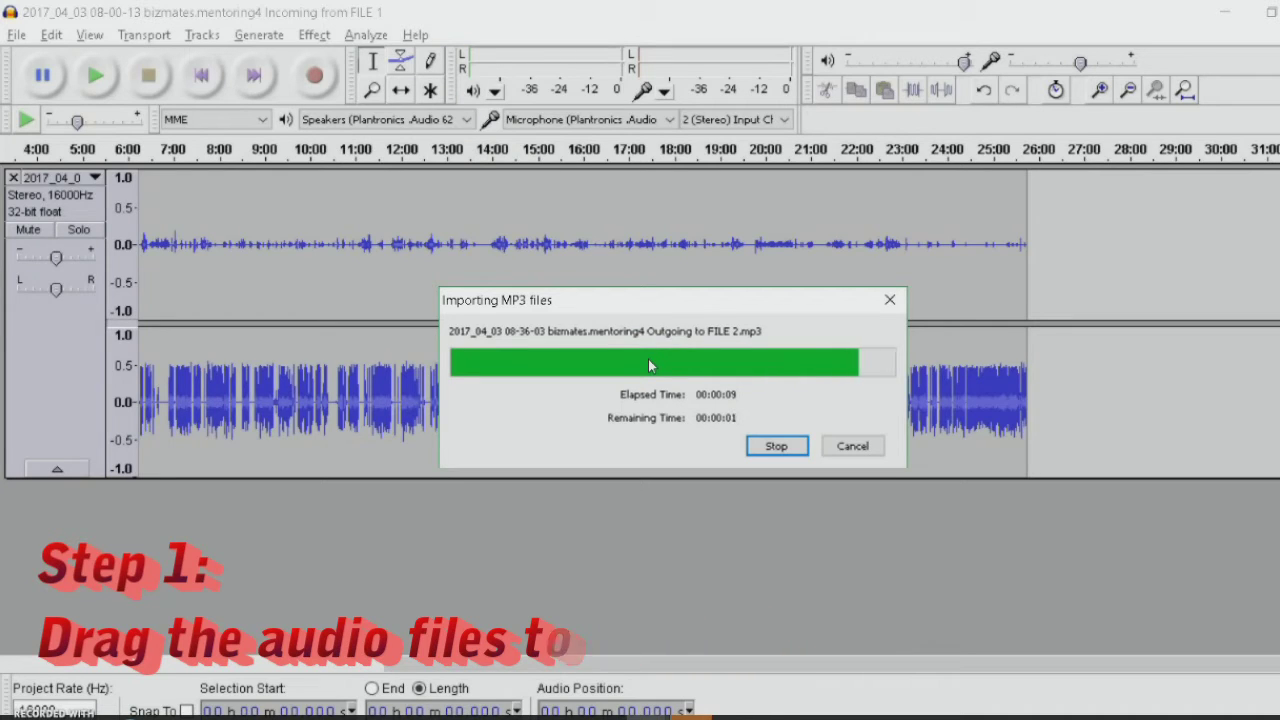
pyautogui.moveTo(620, 429); pyautogui.dragTo(514, 495)
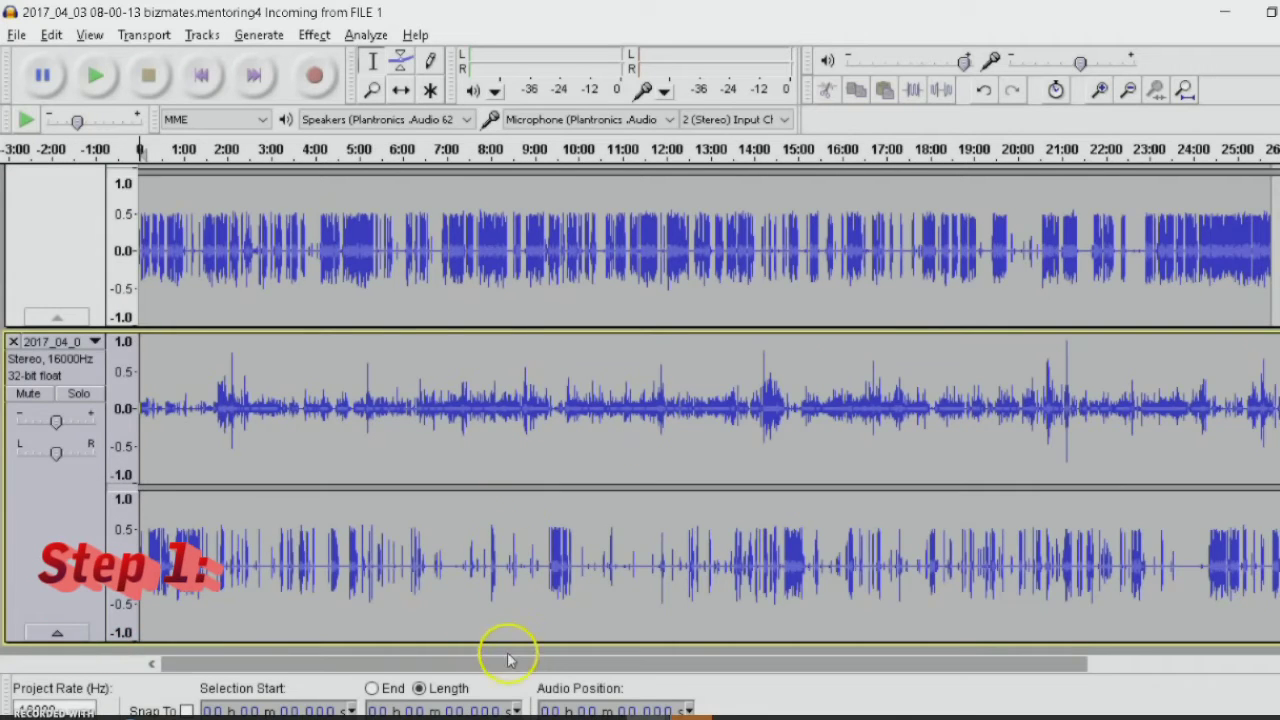
pyautogui.moveTo(508, 663)
pyautogui.mouseDown()
pyautogui.moveTo(843, 634)
pyautogui.moveTo(485, 640)
pyautogui.mouseUp()
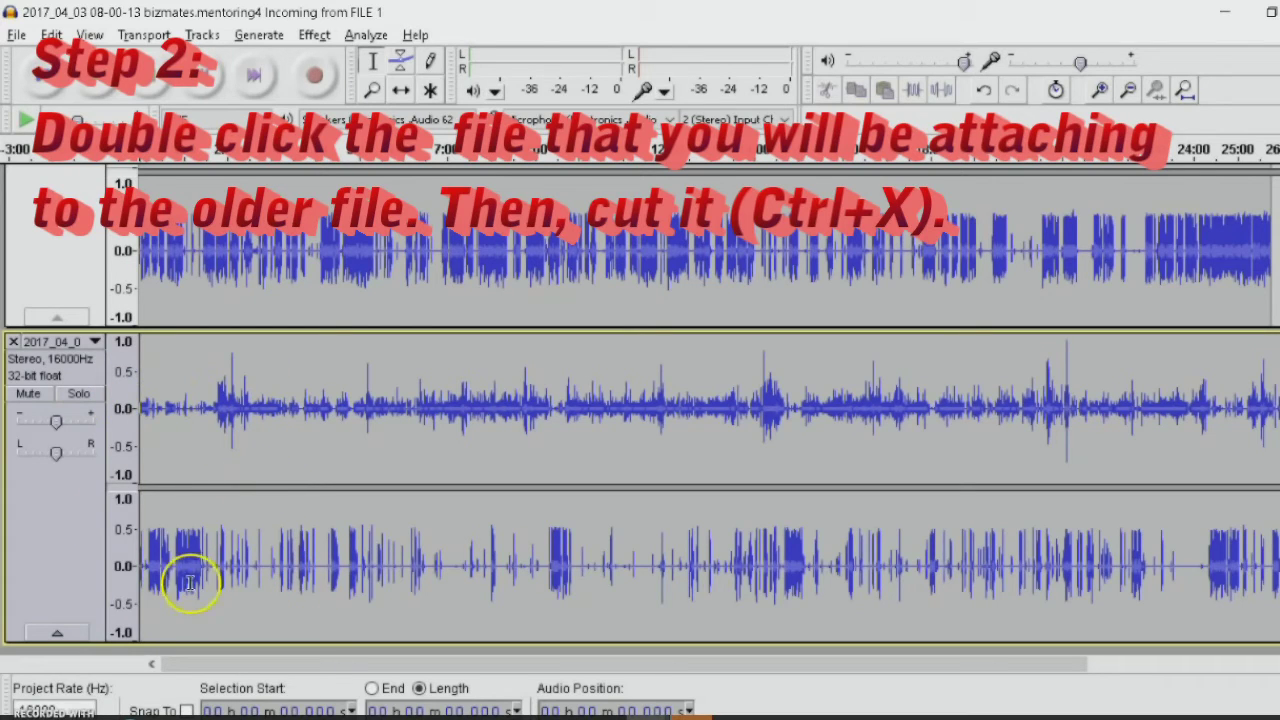
# Select the whole FILE 2 clip and cut it with Ctrl+X, emptying the second track
pyautogui.doubleClick(242, 422)
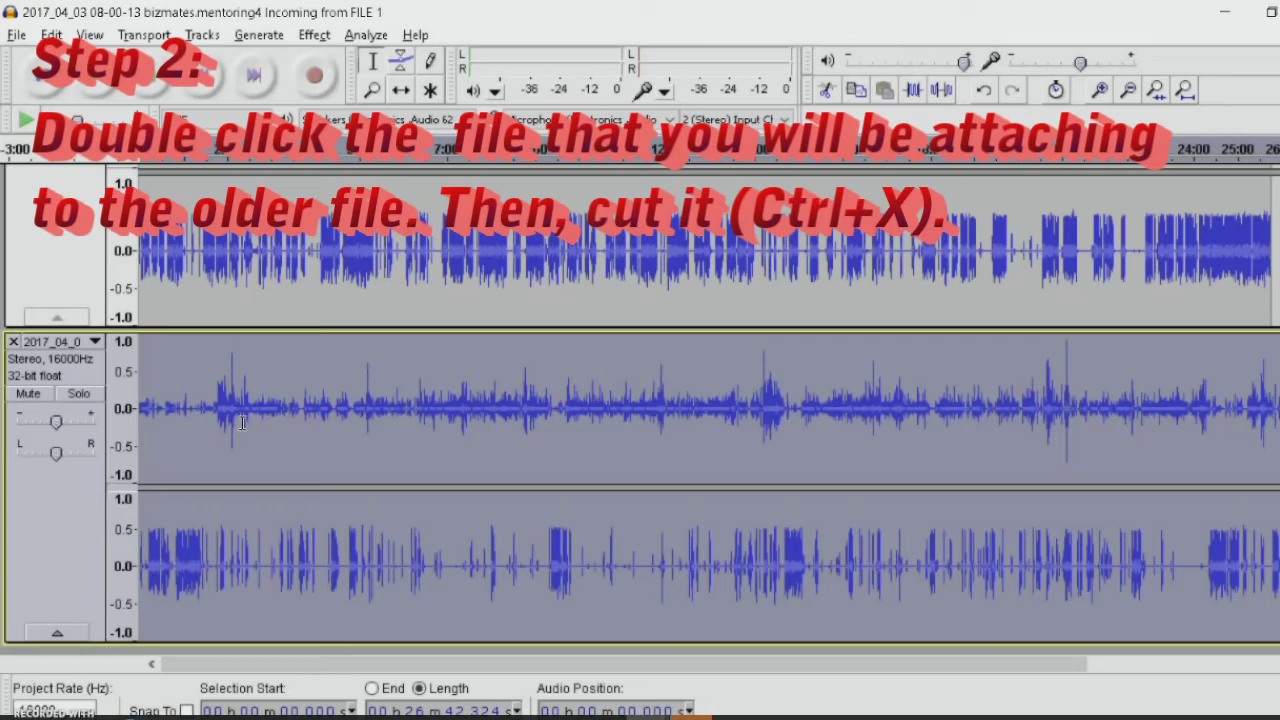
pyautogui.hotkey('ctrl', 'x')
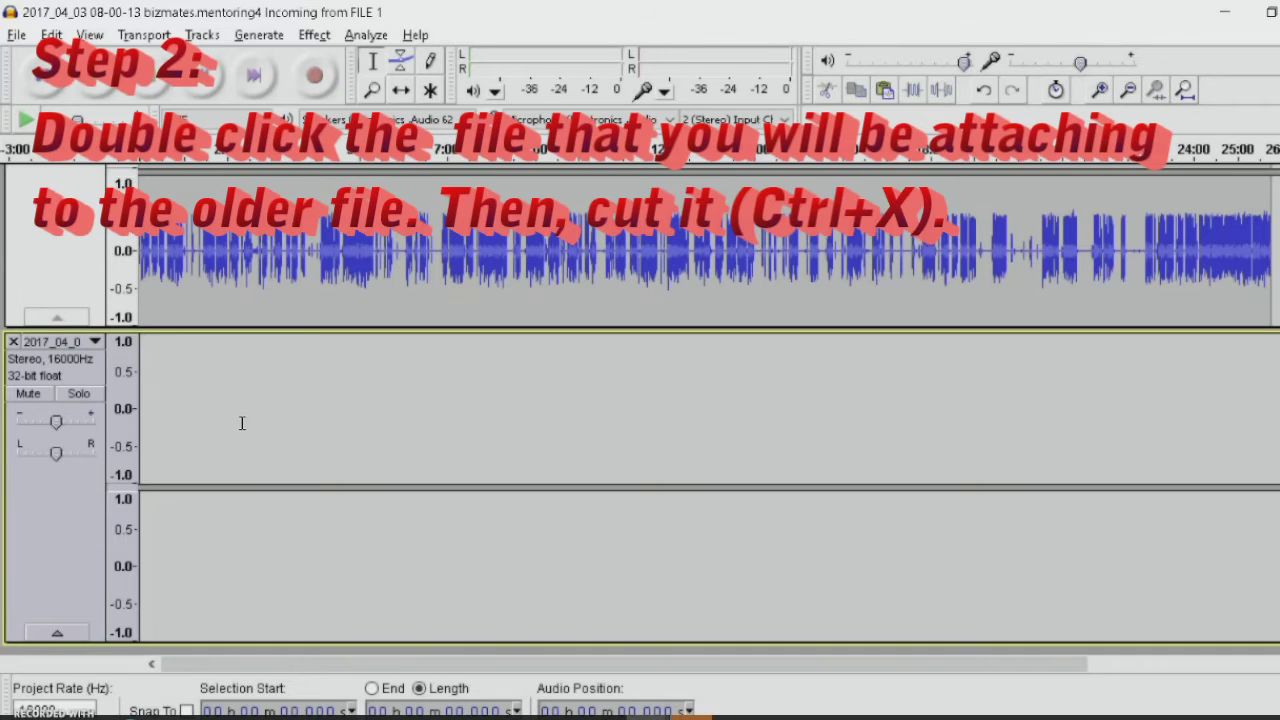
pyautogui.moveTo(360, 662); pyautogui.dragTo(584, 650)
pyautogui.scroll(3, 1023, 223)
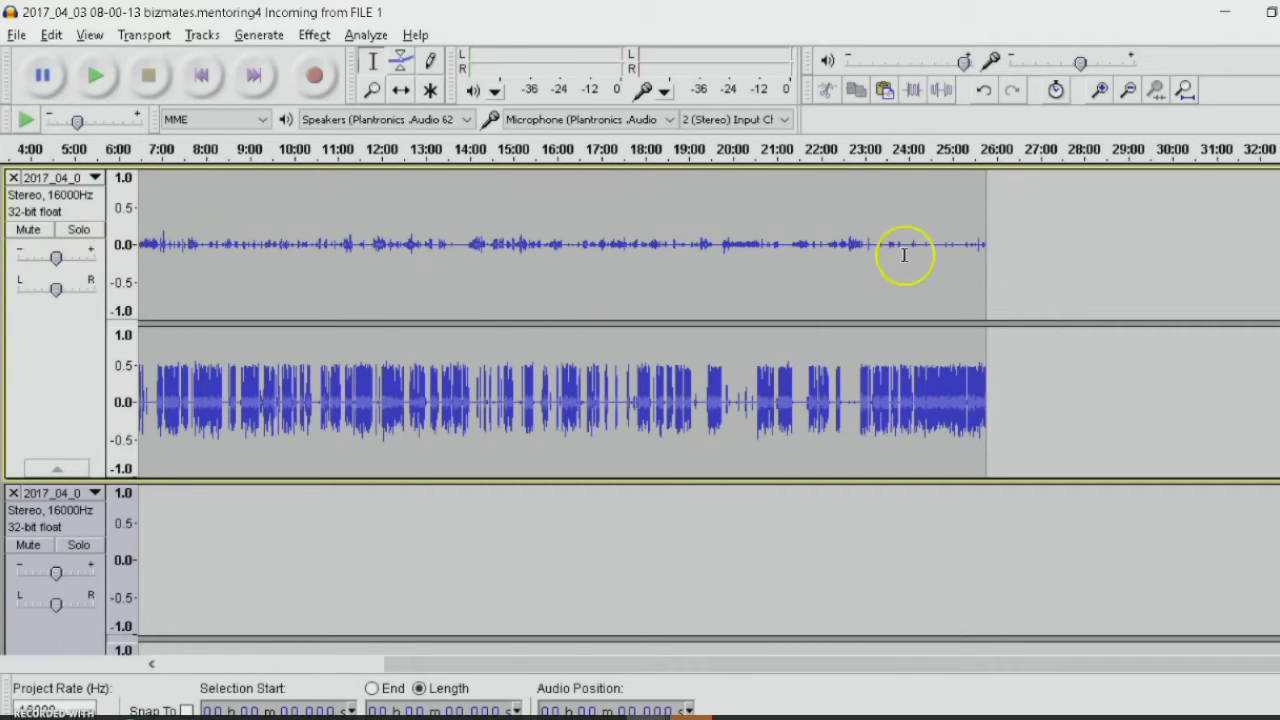
# Paste the FILE 2 audio at 27:05, right after FILE 1, making one track about 53:47 long
pyautogui.click(1044, 283)
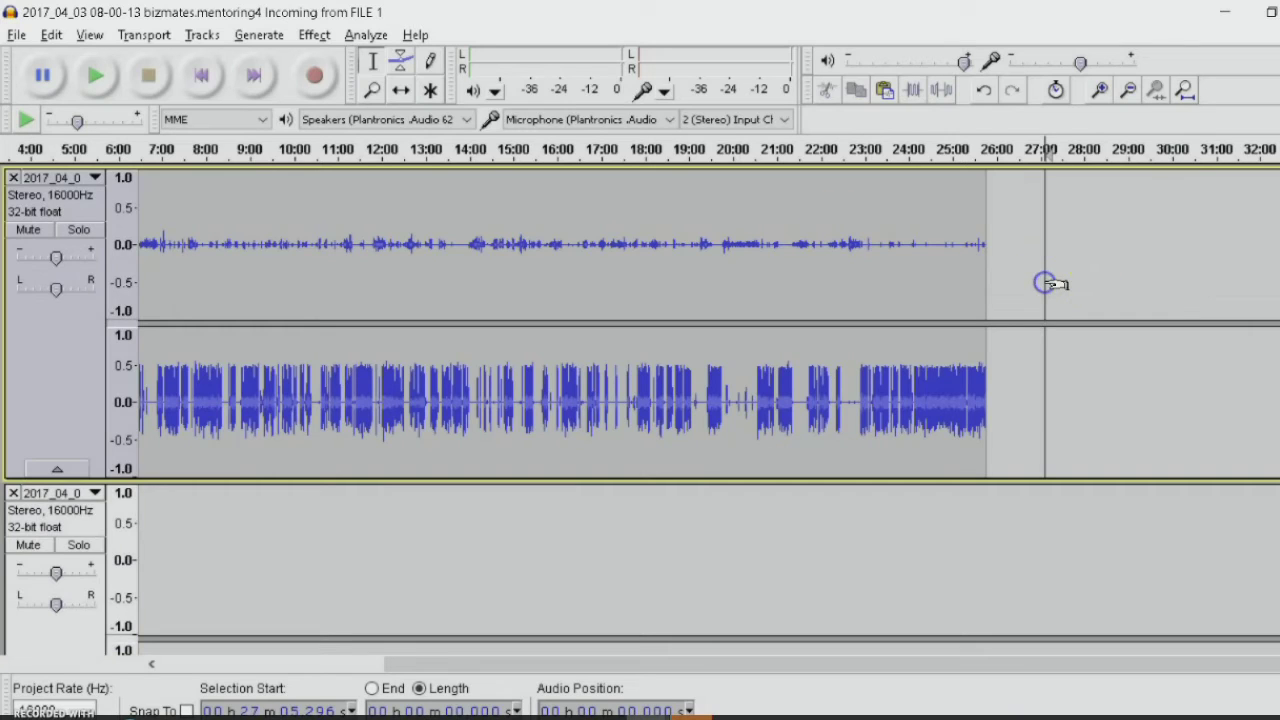
pyautogui.click(1045, 283)
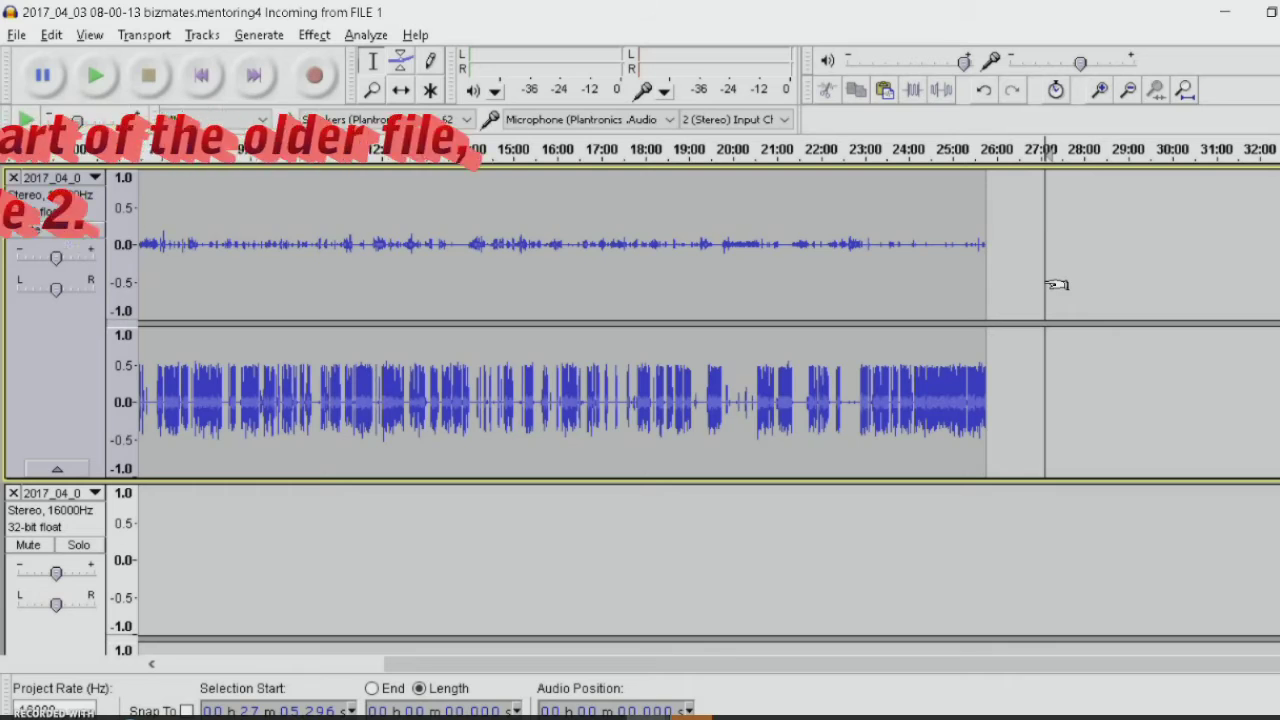
pyautogui.hotkey('ctrl', 'v')
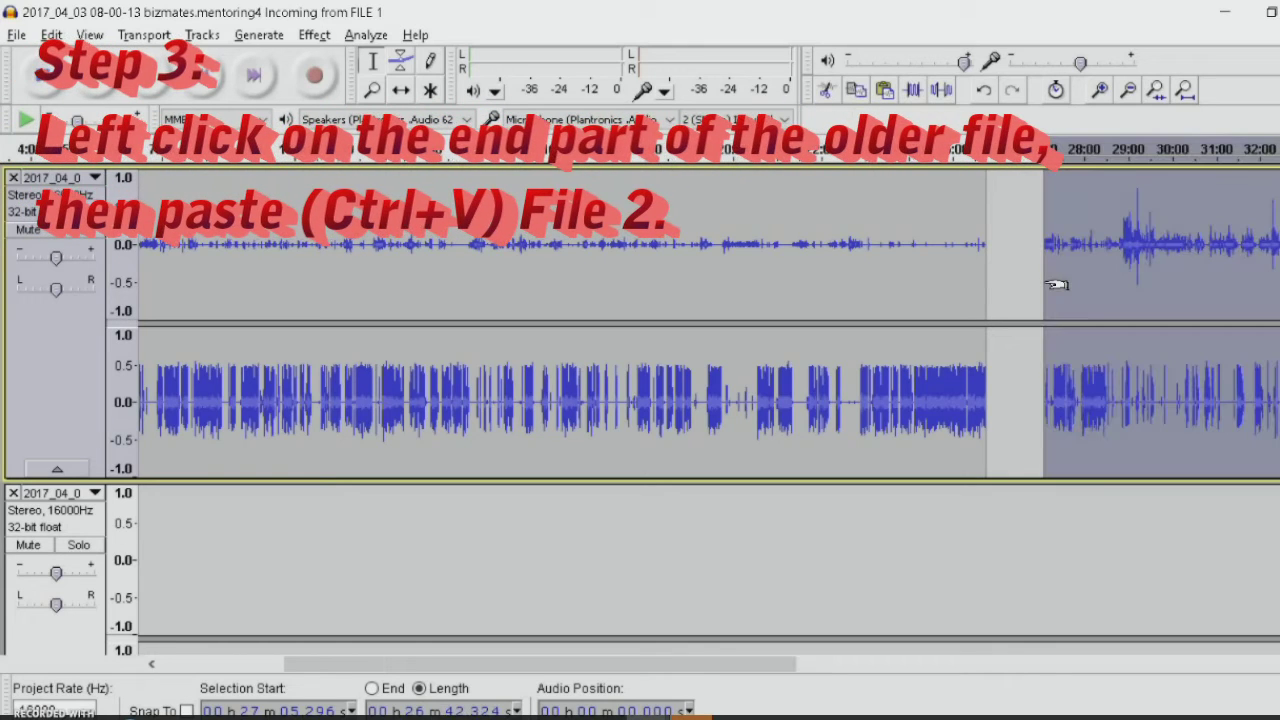
pyautogui.moveTo(737, 665); pyautogui.dragTo(1189, 614)
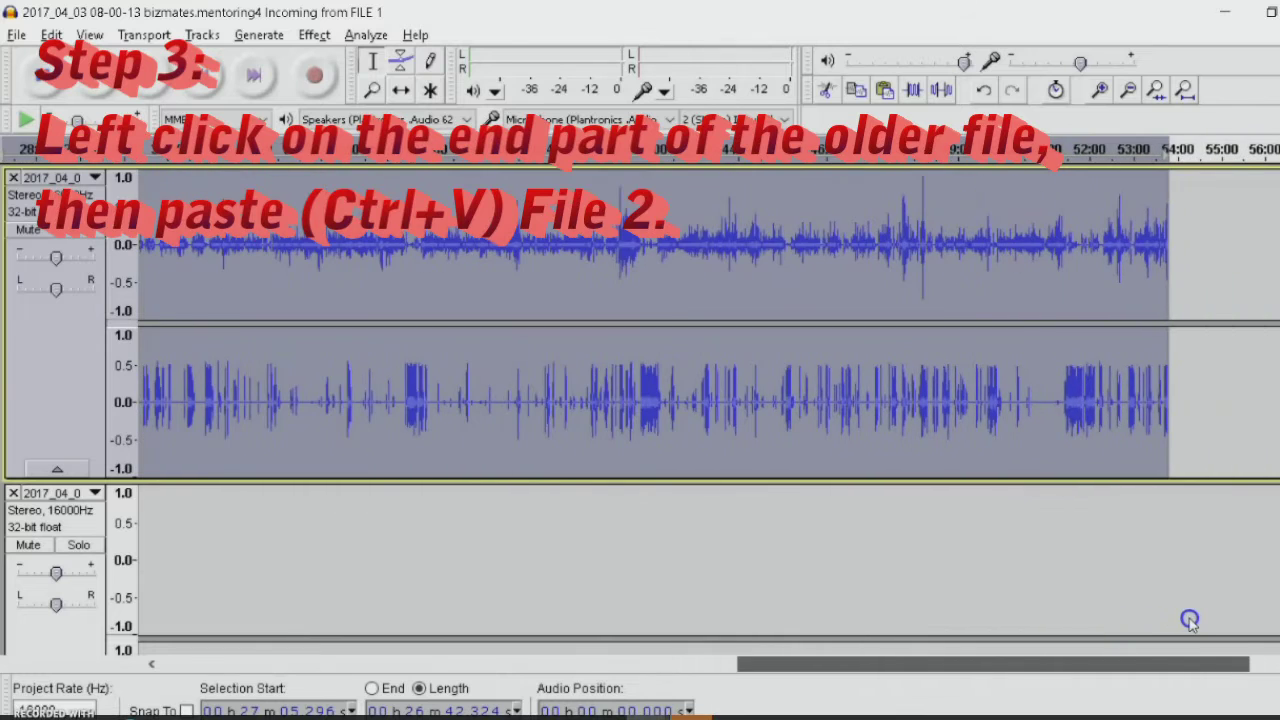
pyautogui.click(1203, 393)
pyautogui.click(1139, 400)
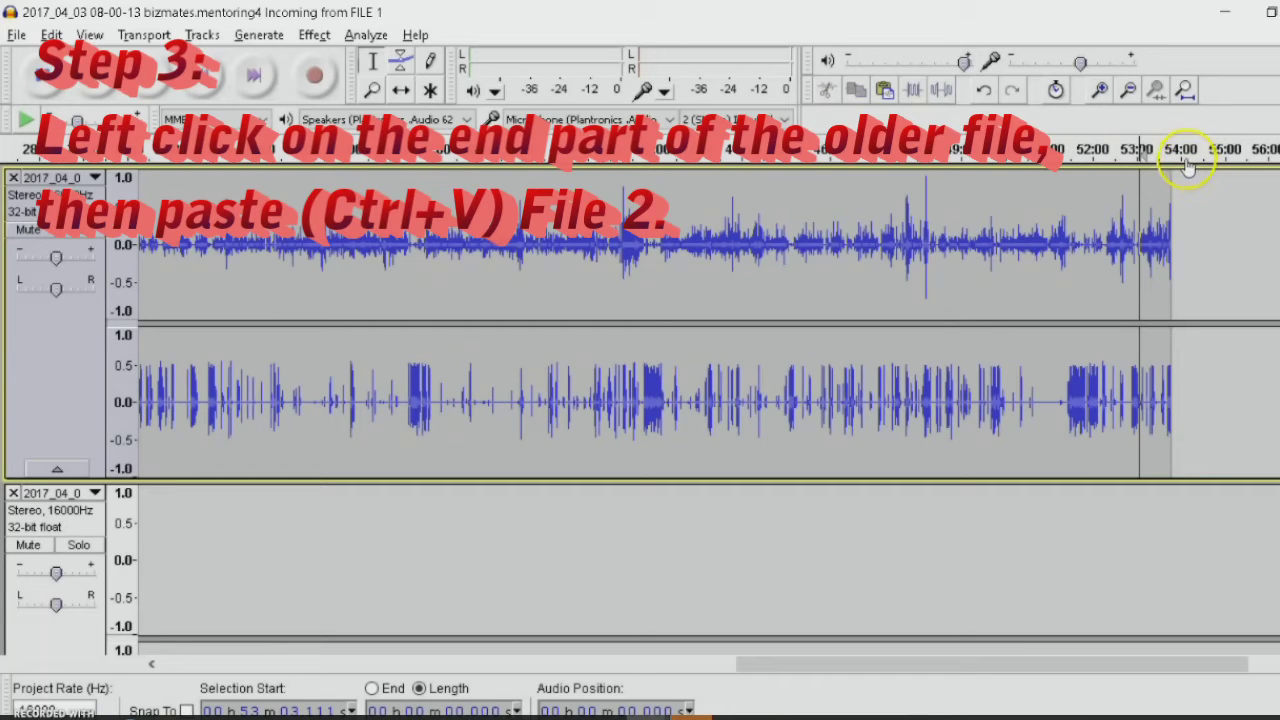
pyautogui.moveTo(929, 665); pyautogui.dragTo(277, 670)
# Select the entire merged 53:47 first track from its control panel
pyautogui.click(73, 358)
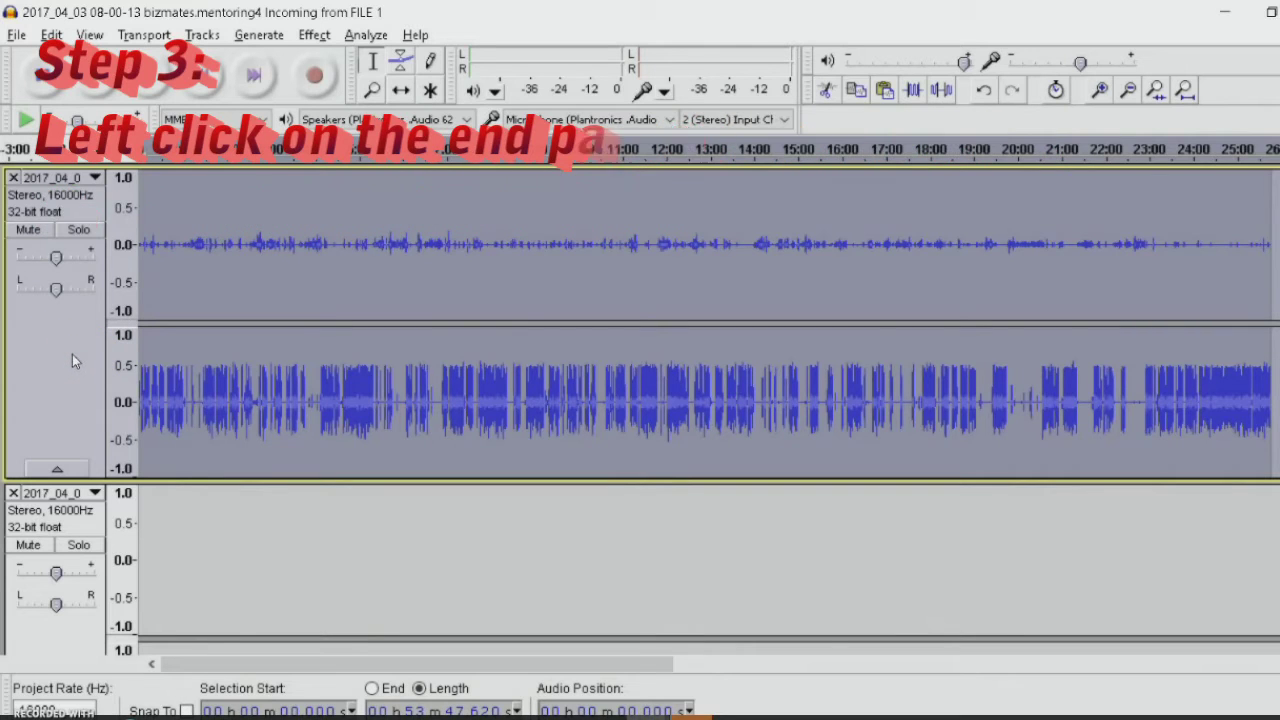
pyautogui.click(72, 365)
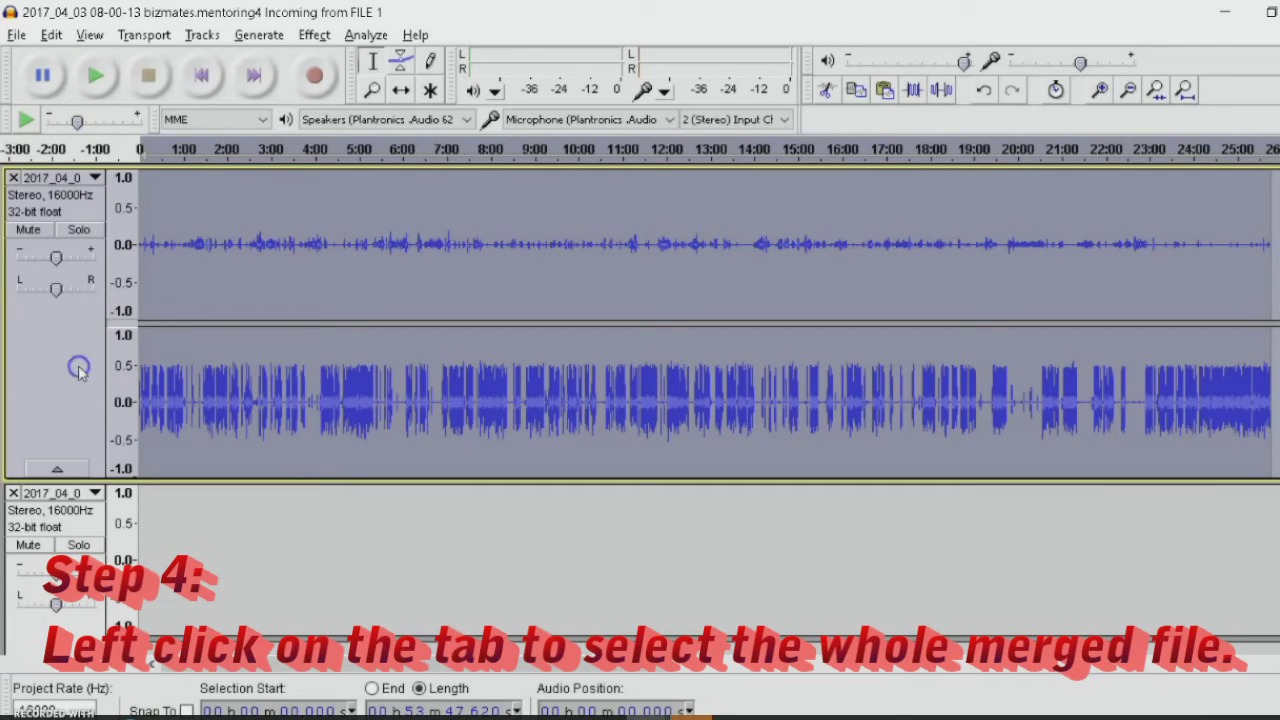
pyautogui.click(16, 35)
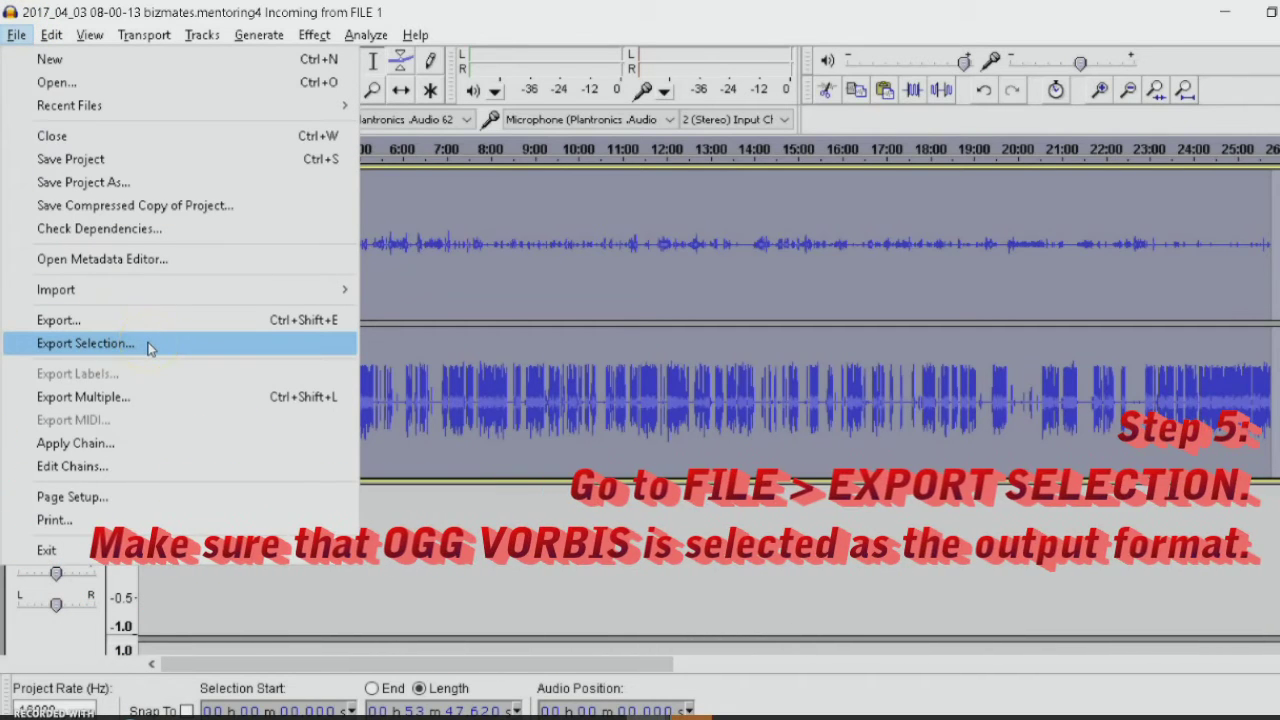
# Choose Export Selection with Ogg Vorbis Files as the output type
pyautogui.click(85, 343)
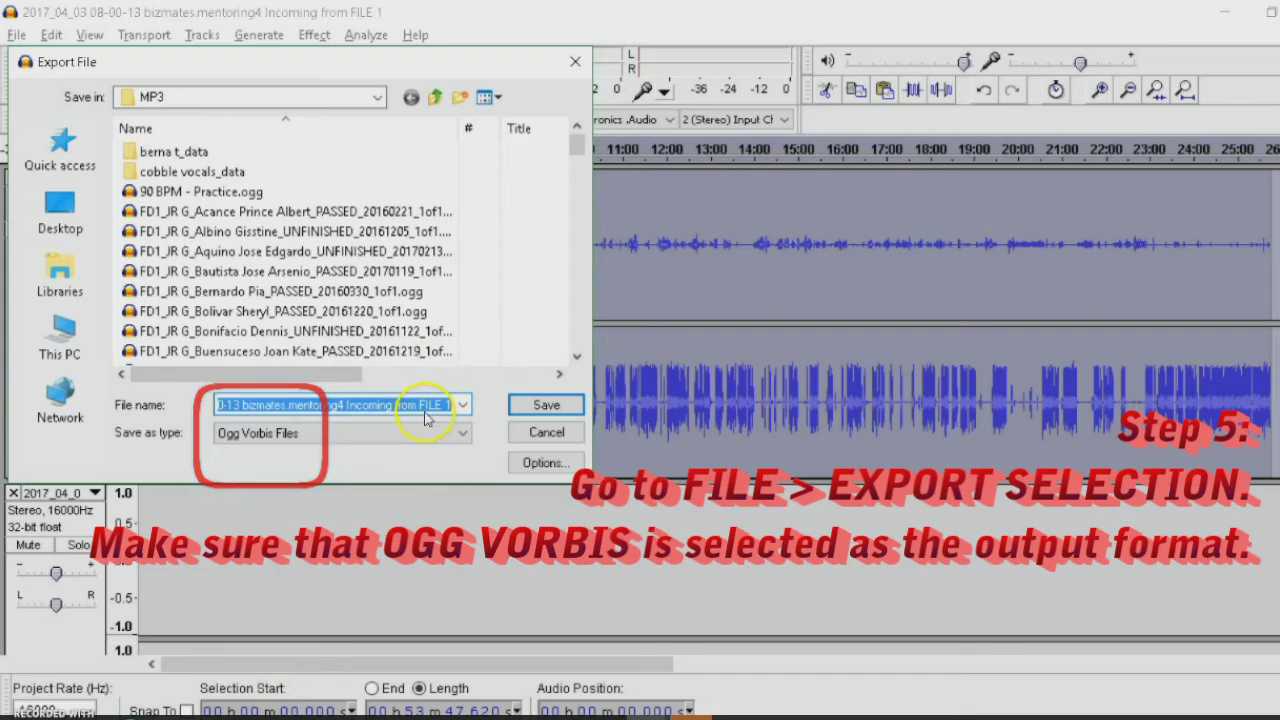
pyautogui.moveTo(260, 712)
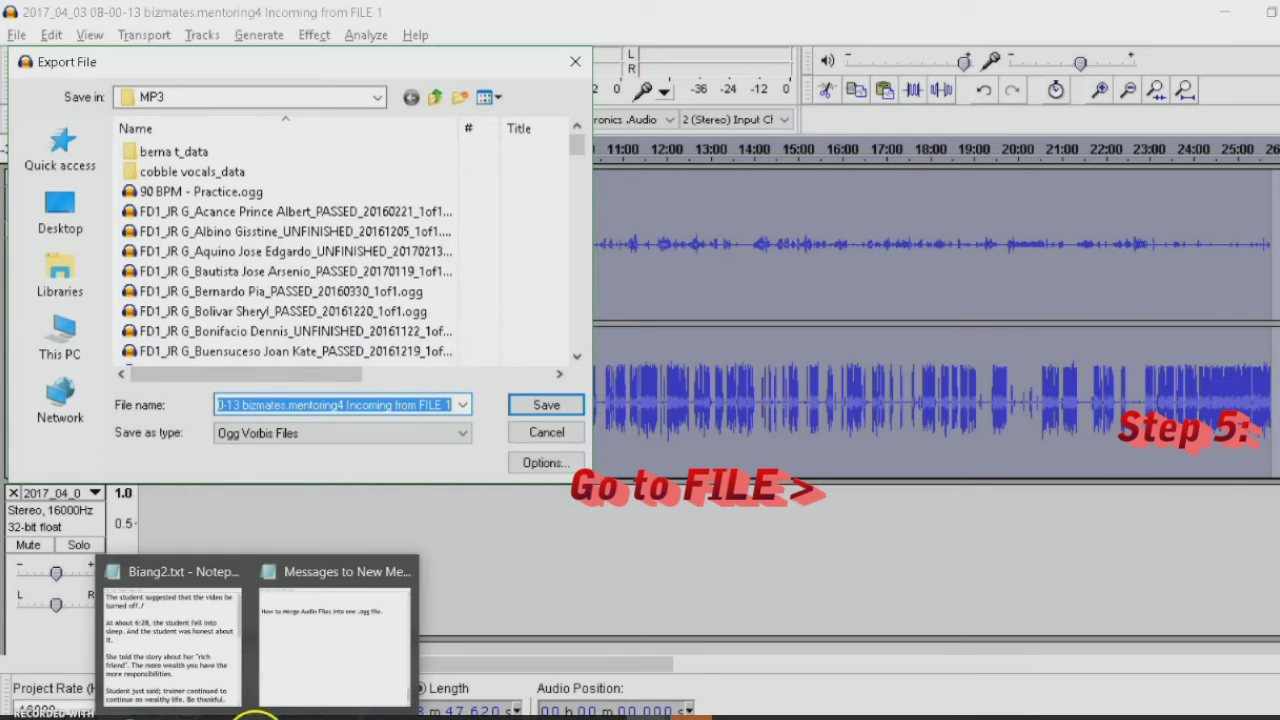
# Remove the line breaks from the Notepad file name ending PASSED_20170327_1of1 and copy it
pyautogui.click(327, 636)
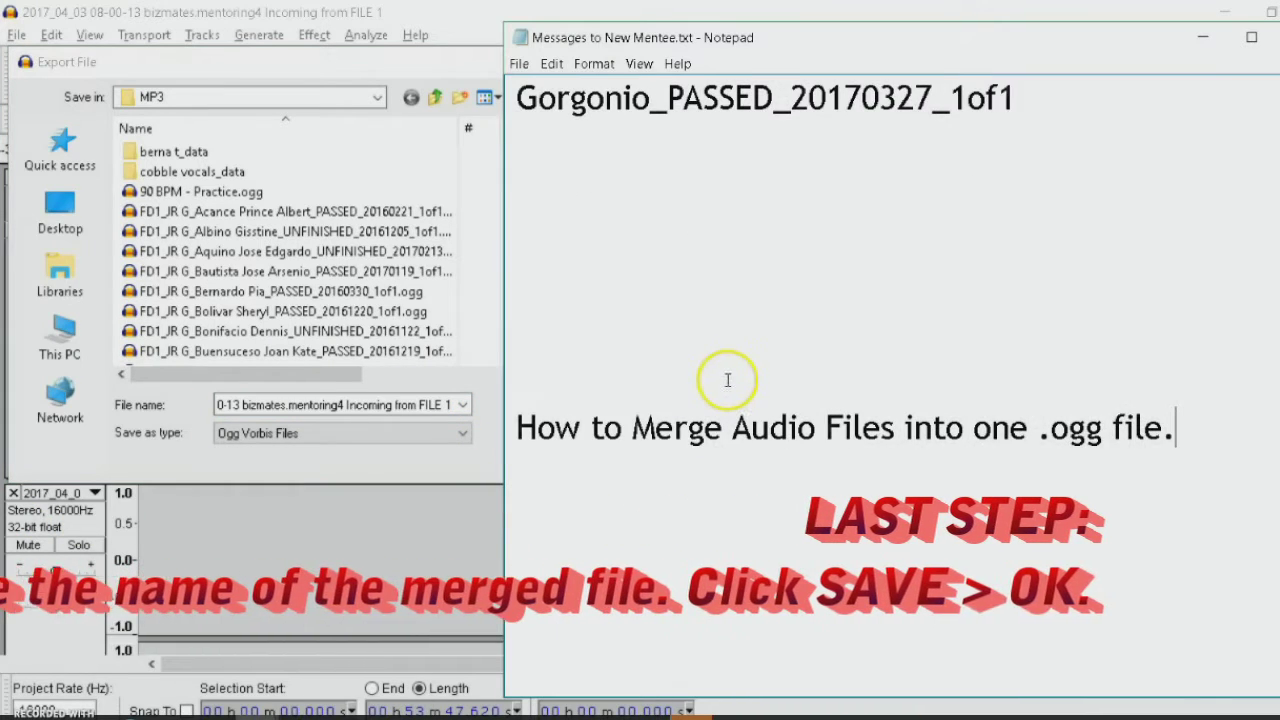
pyautogui.scroll(3, 1039, 148)
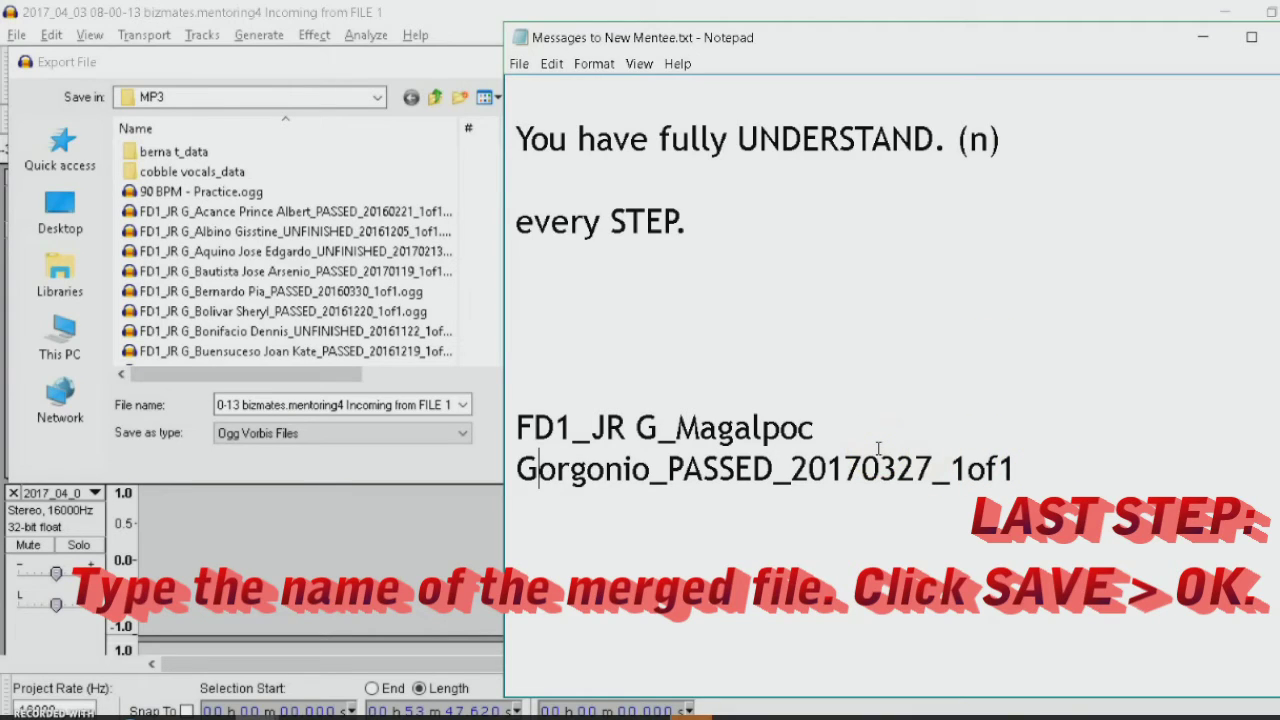
pyautogui.press('BackSpace')
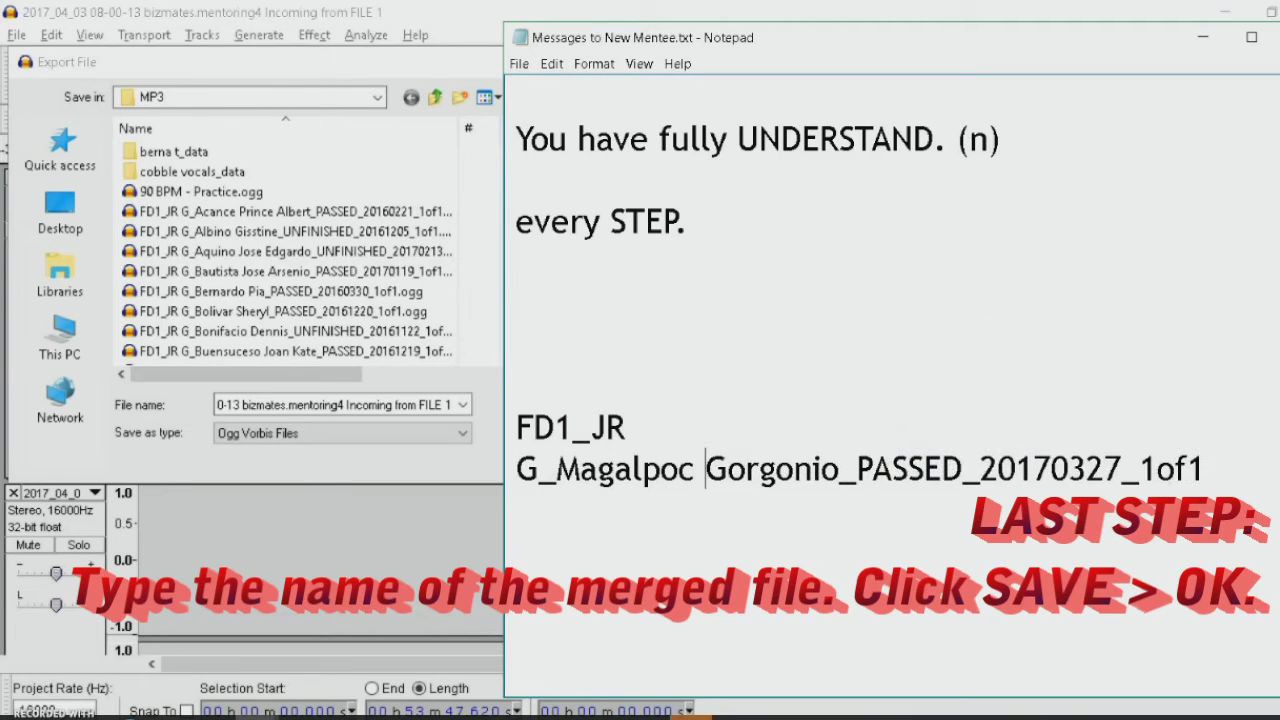
pyautogui.click(1024, 447)
pyautogui.press('BackSpace')
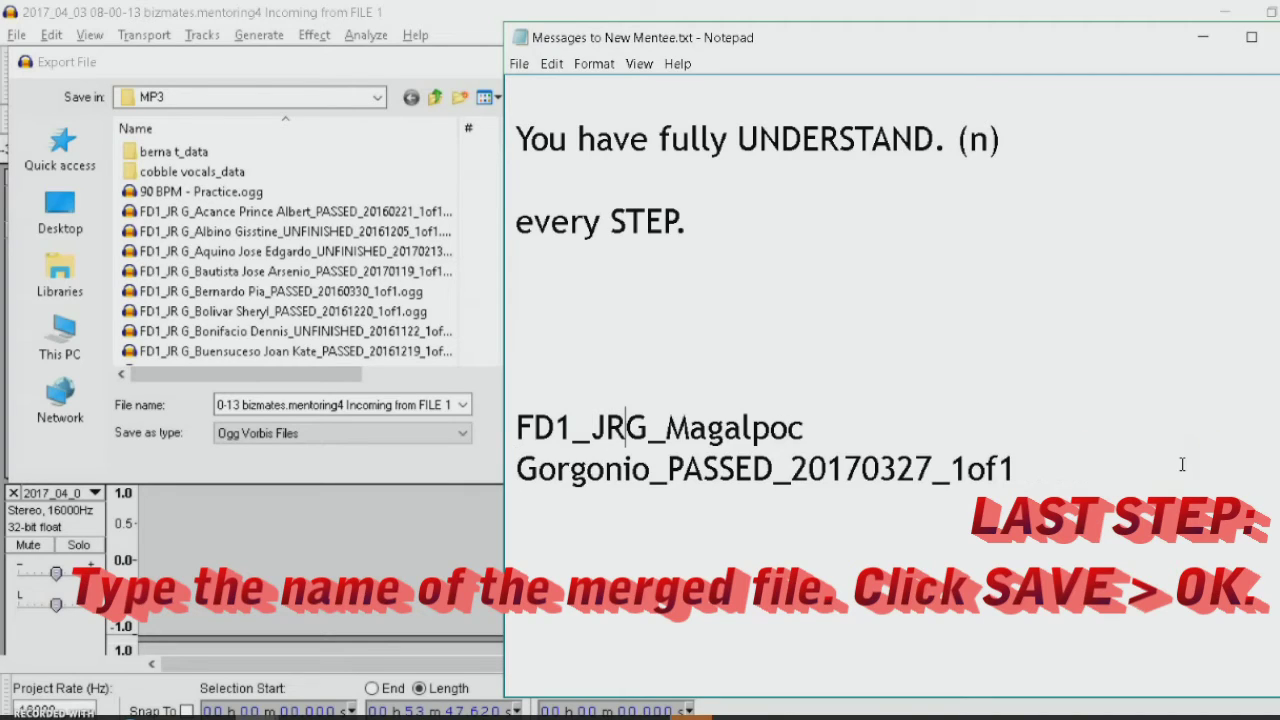
pyautogui.moveTo(1131, 474); pyautogui.dragTo(497, 443)
pyautogui.rightClick(686, 430)
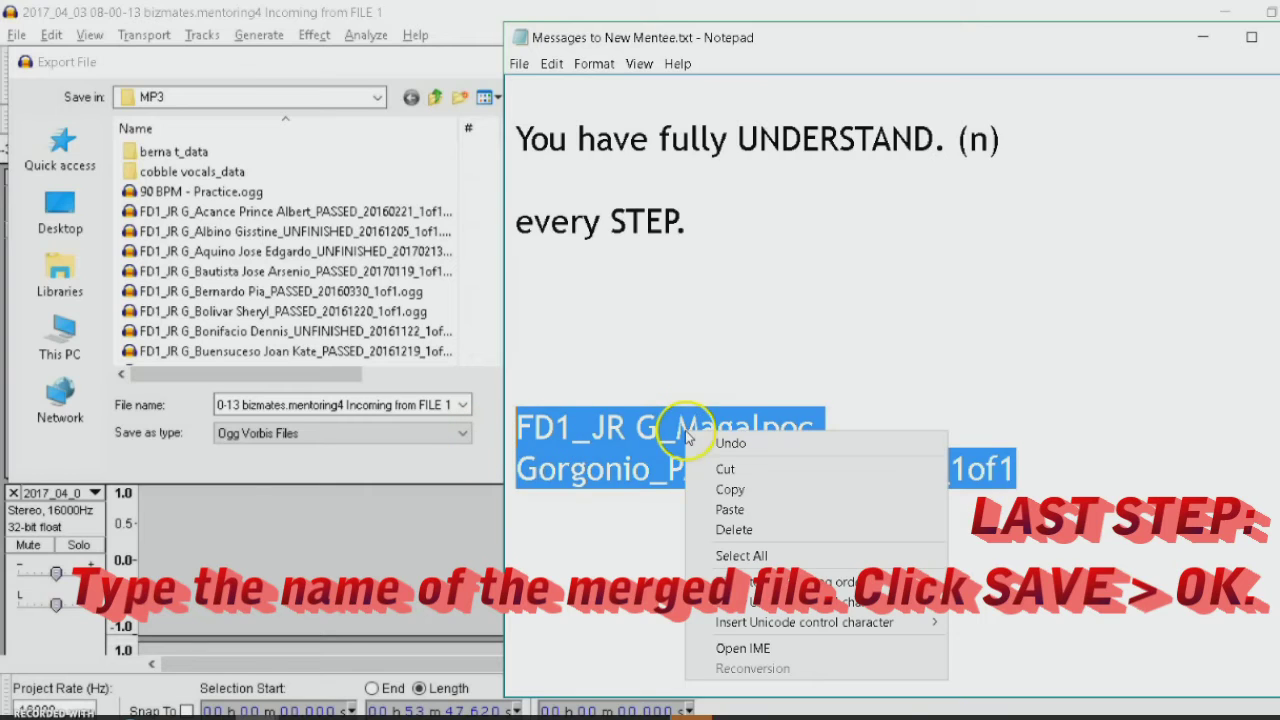
pyautogui.click(729, 490)
# Paste the copied name ending PASSED_20170327_1of1 into File name and save the export
pyautogui.click(408, 400)
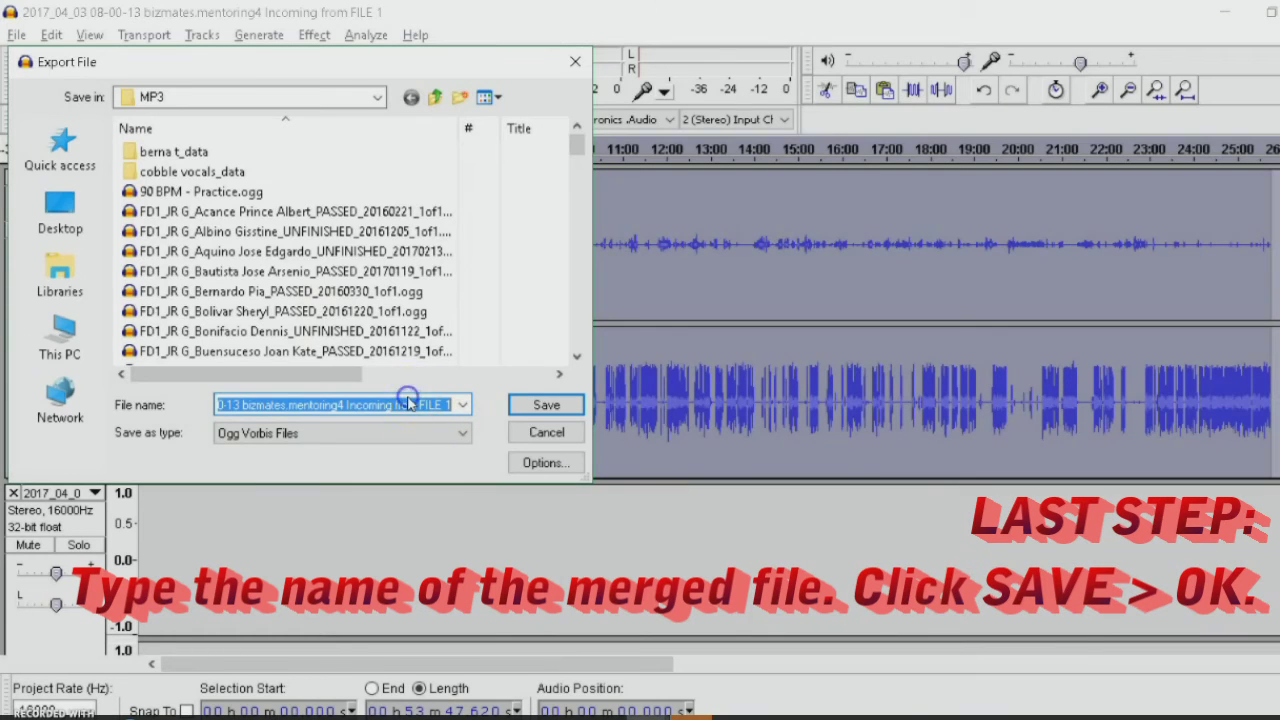
pyautogui.hotkey('ctrl', 'v')
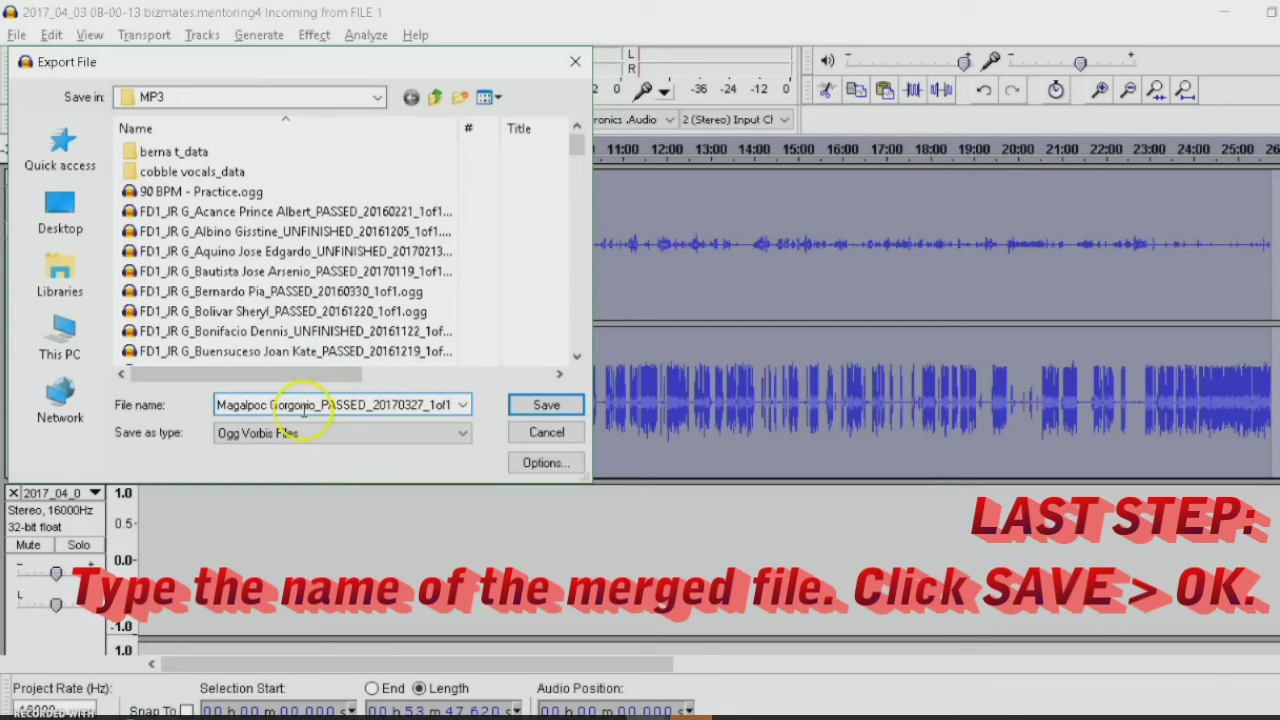
pyautogui.moveTo(303, 410); pyautogui.dragTo(194, 410)
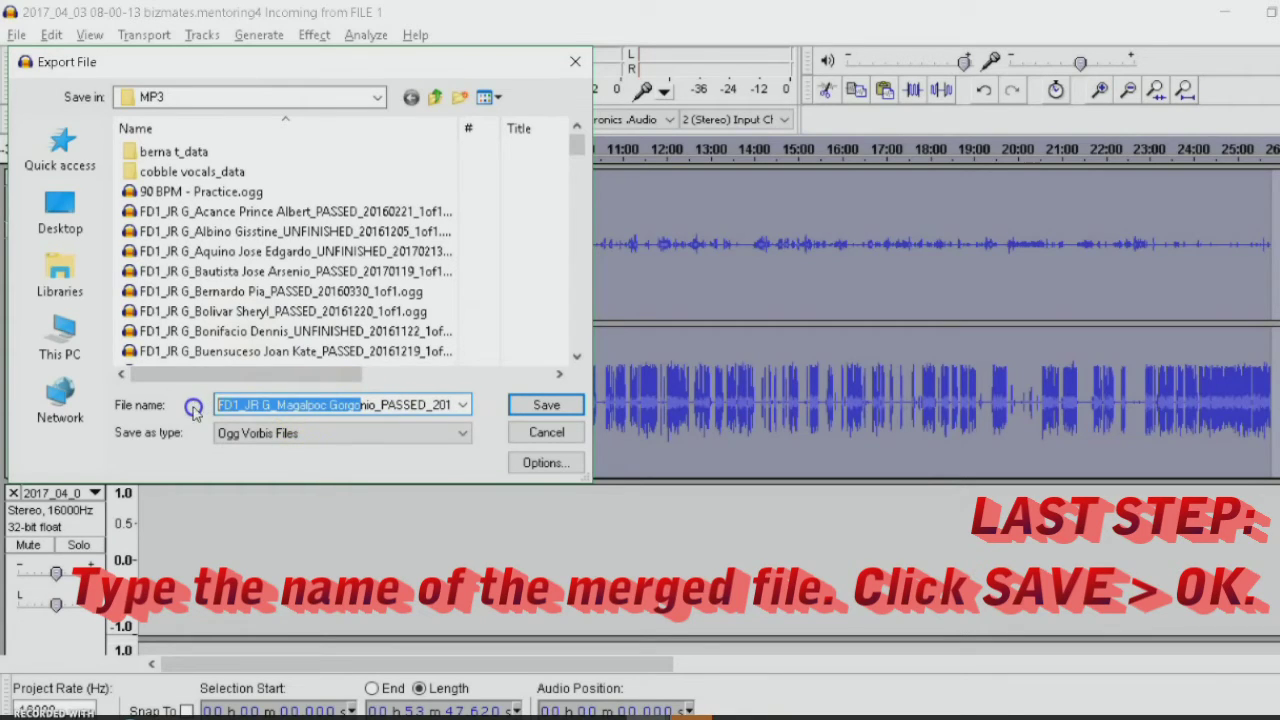
pyautogui.click(531, 406)
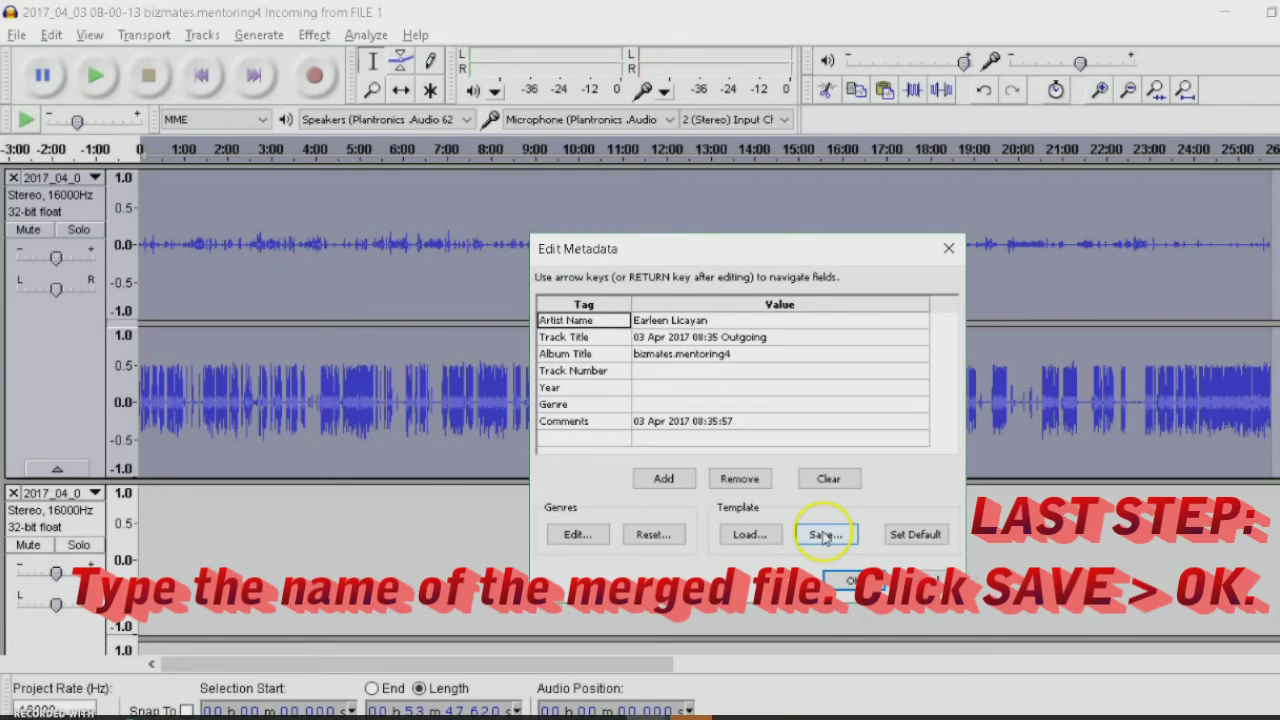
# Accept the Edit Metadata dialog so the Ogg Vorbis export completes, then switch to the recordings folder
pyautogui.click(849, 582)
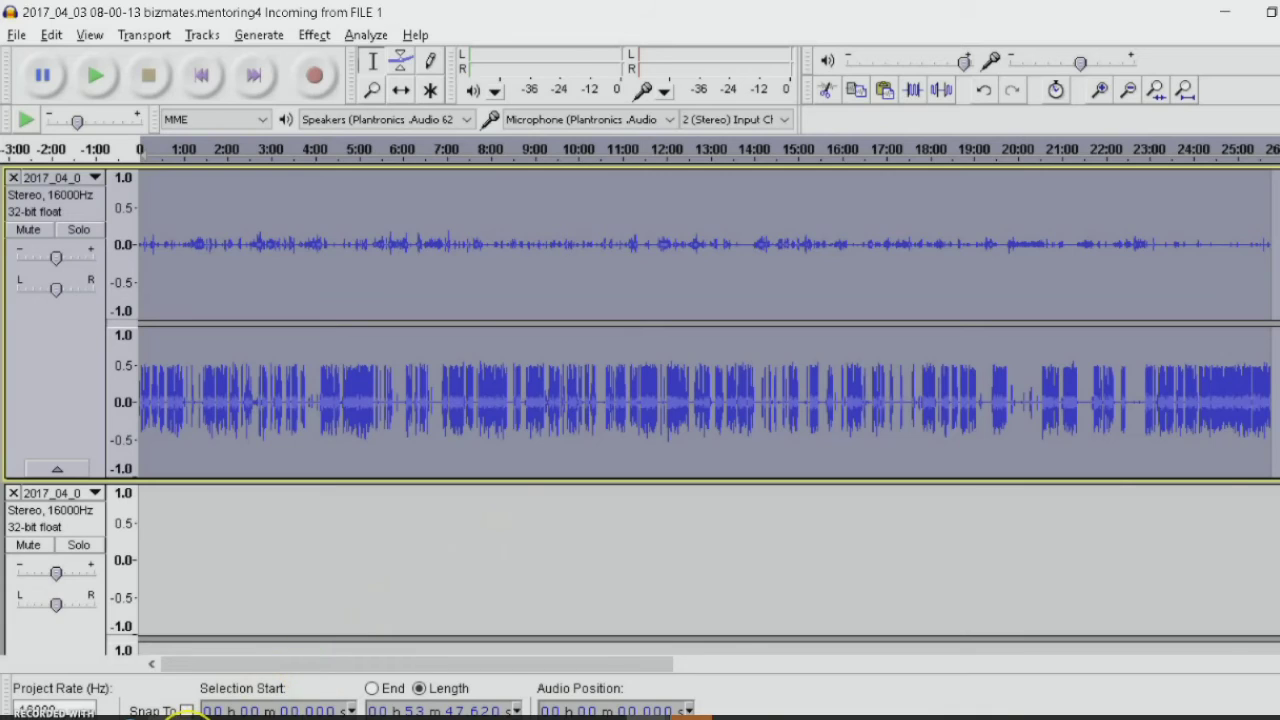
pyautogui.hotkey('alt', 'Tab')
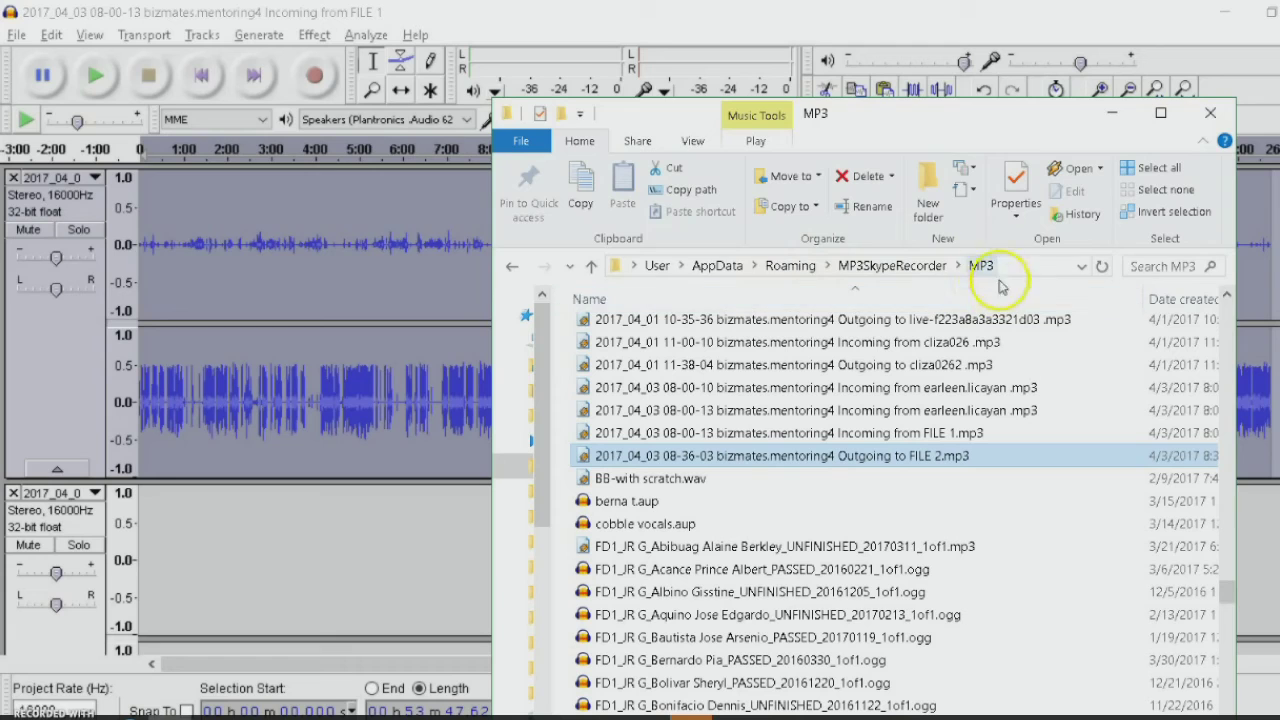
# Sort the MP3 folder newest first and open PASSED_20170327_1of1.ogg in Winamp
pyautogui.scroll(6, 935, 400)
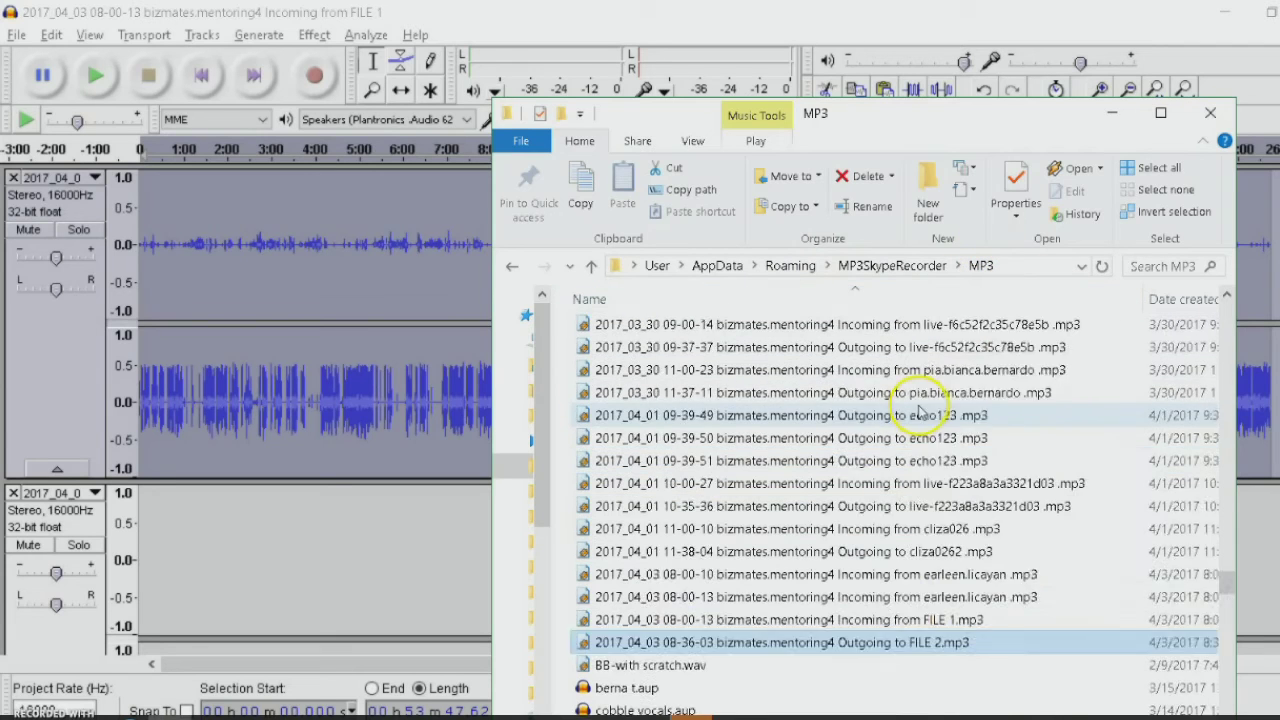
pyautogui.click(1175, 299)
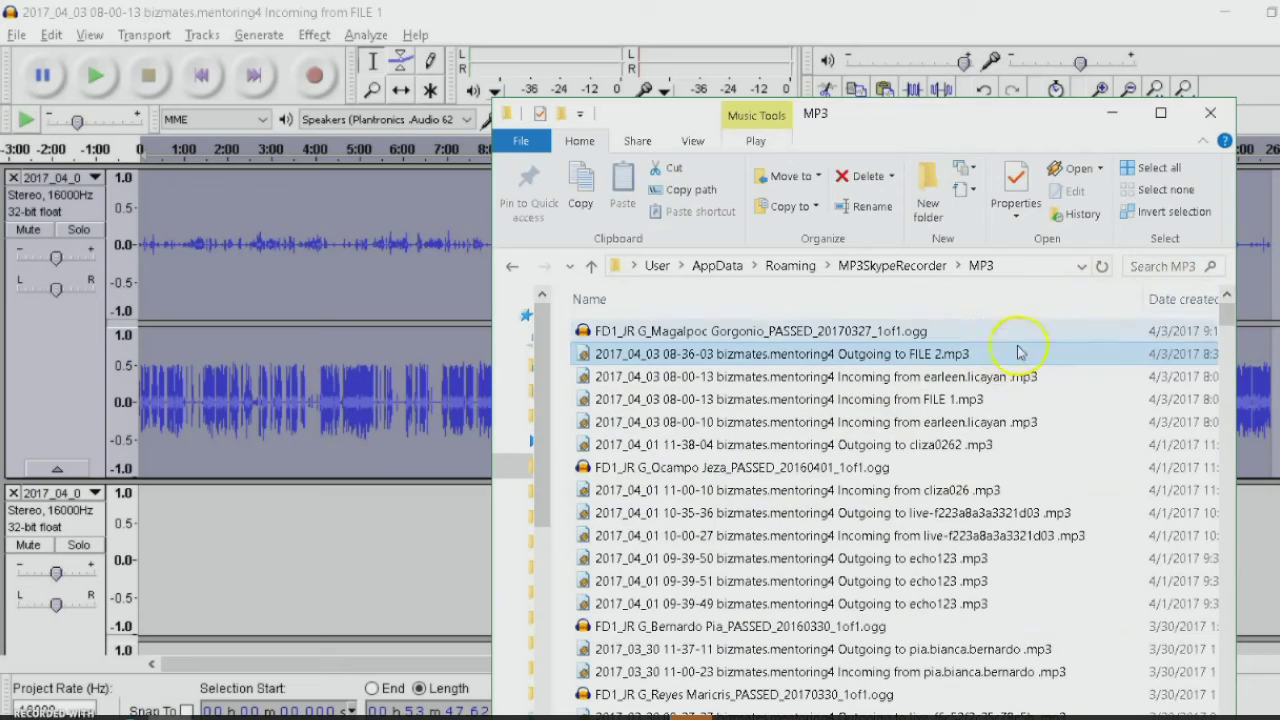
pyautogui.click(752, 340)
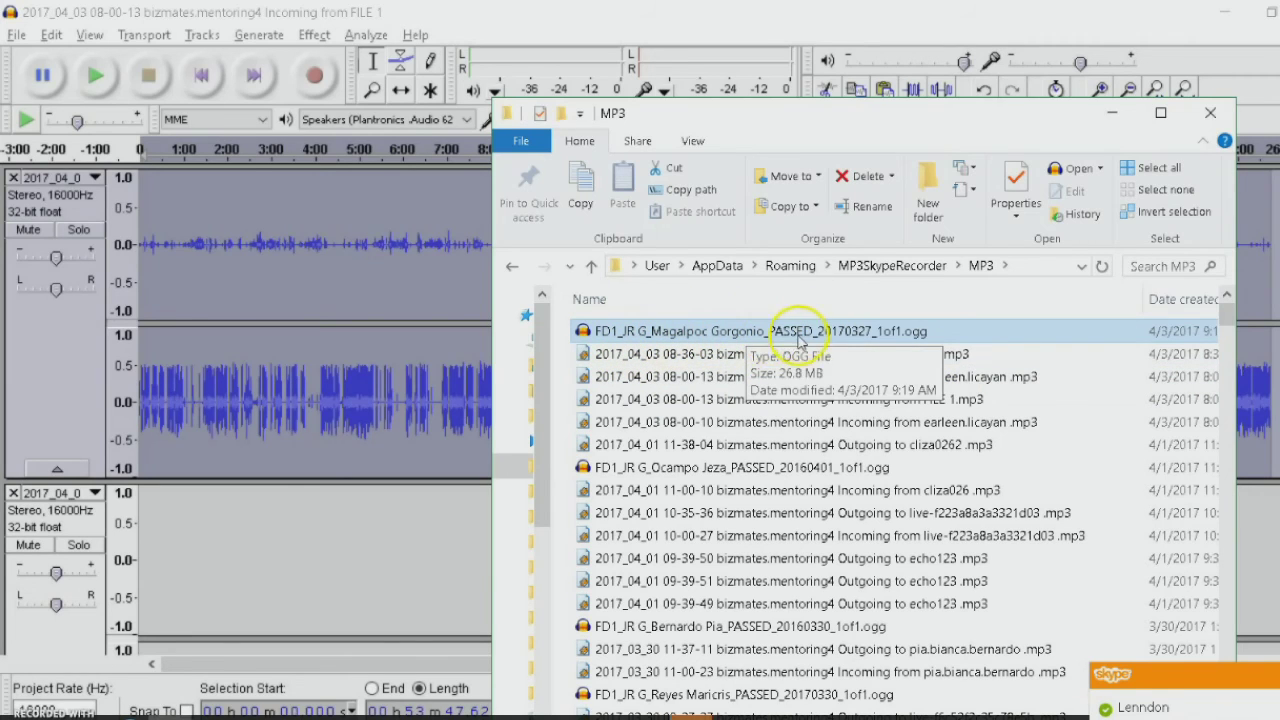
pyautogui.rightClick(635, 341)
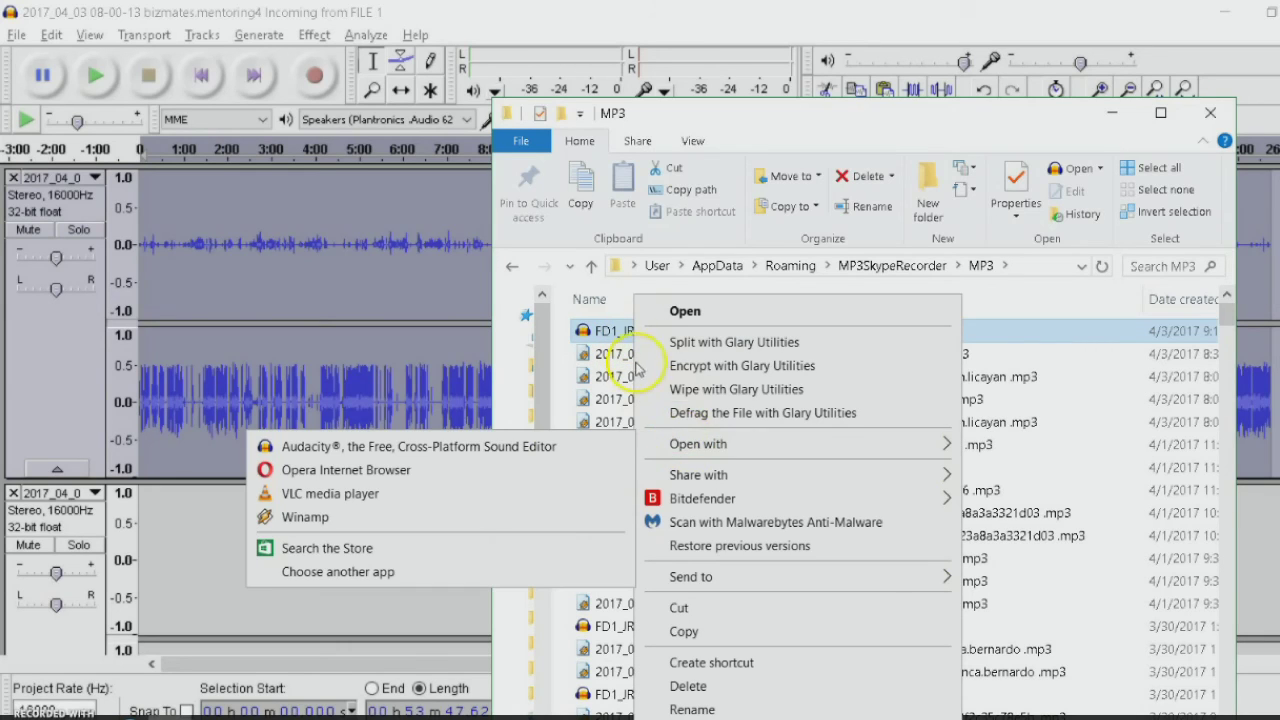
pyautogui.moveTo(716, 444)
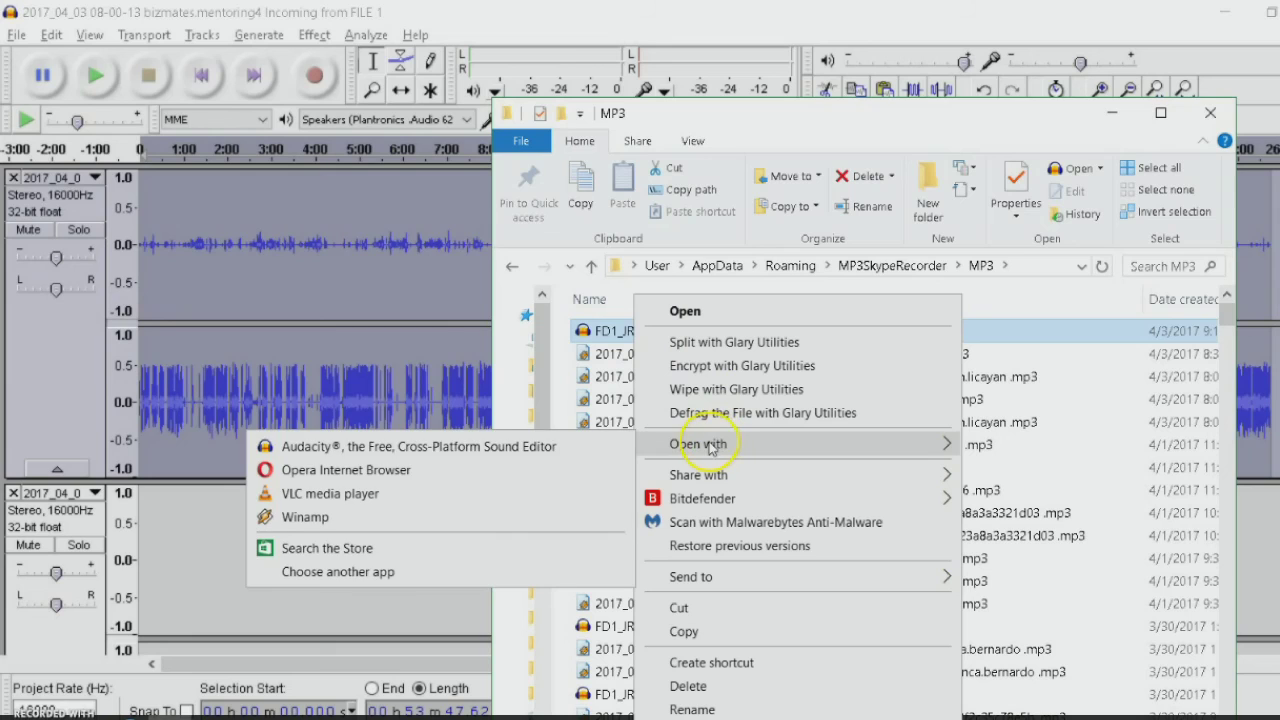
pyautogui.click(484, 522)
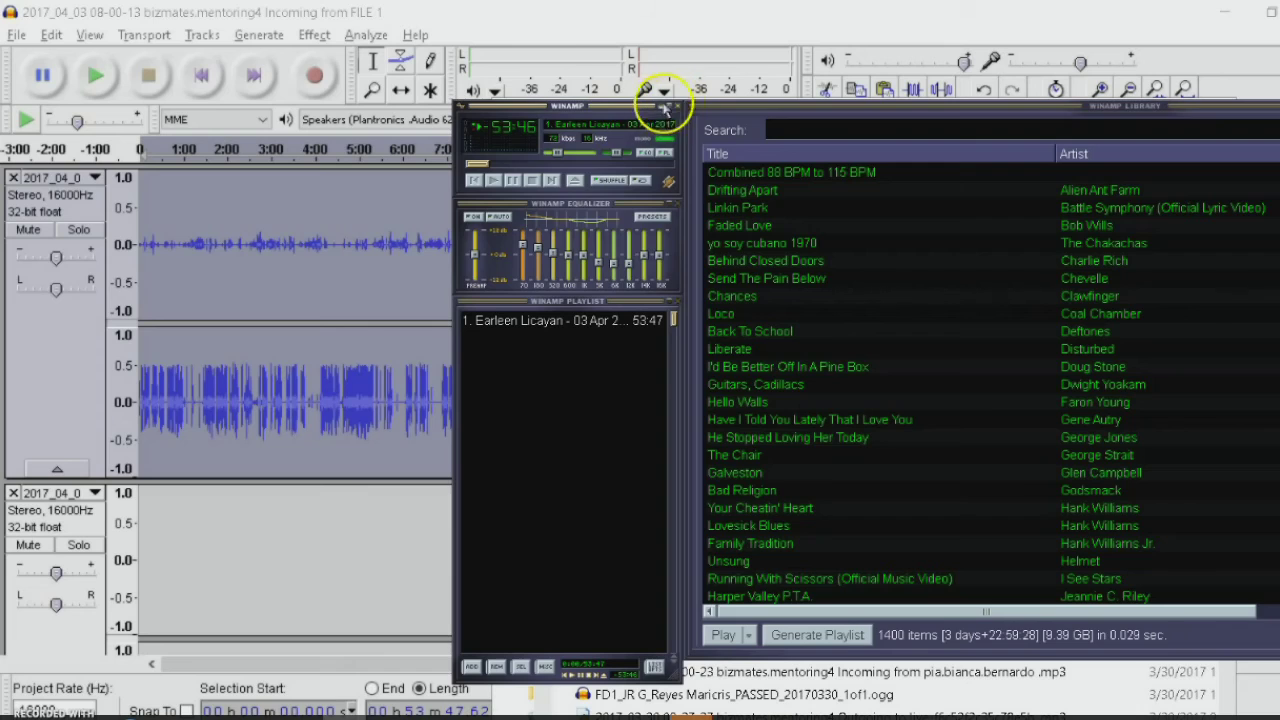
# Stop the merged recording, close Winamp, and move the Explorer window up-left
pyautogui.click(534, 181)
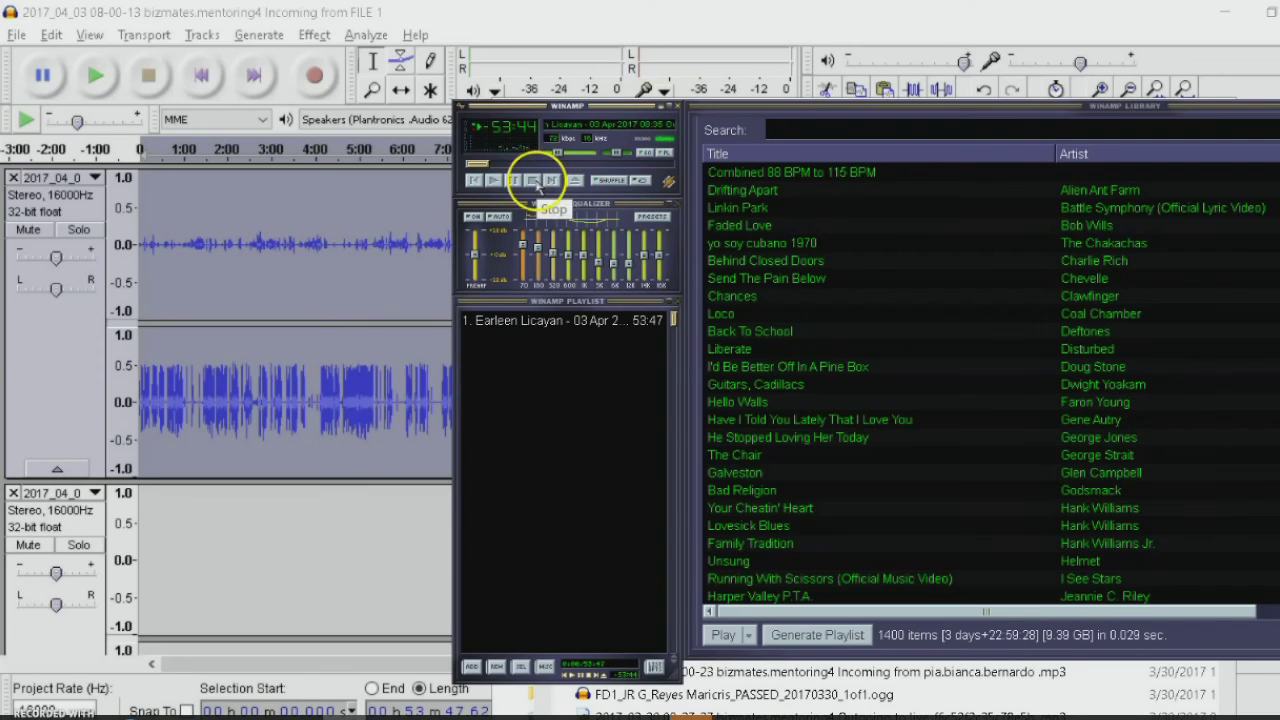
pyautogui.click(672, 106)
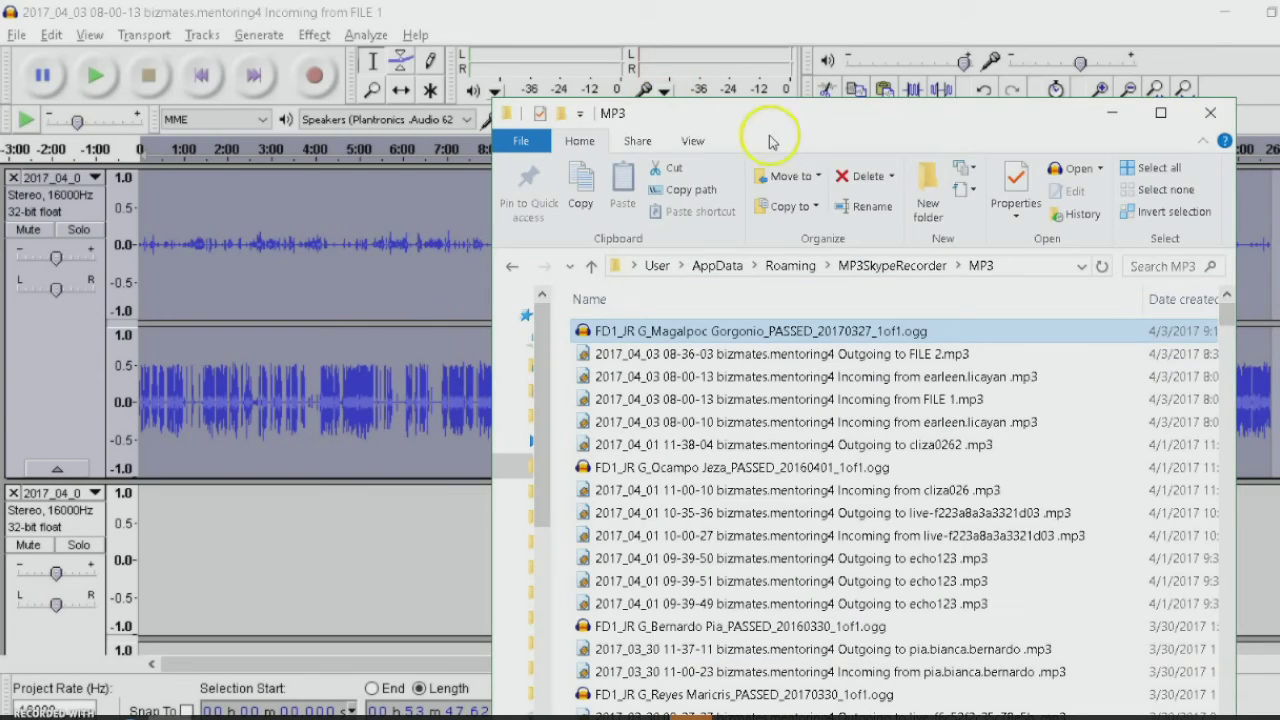
pyautogui.moveTo(810, 128); pyautogui.dragTo(660, 102)
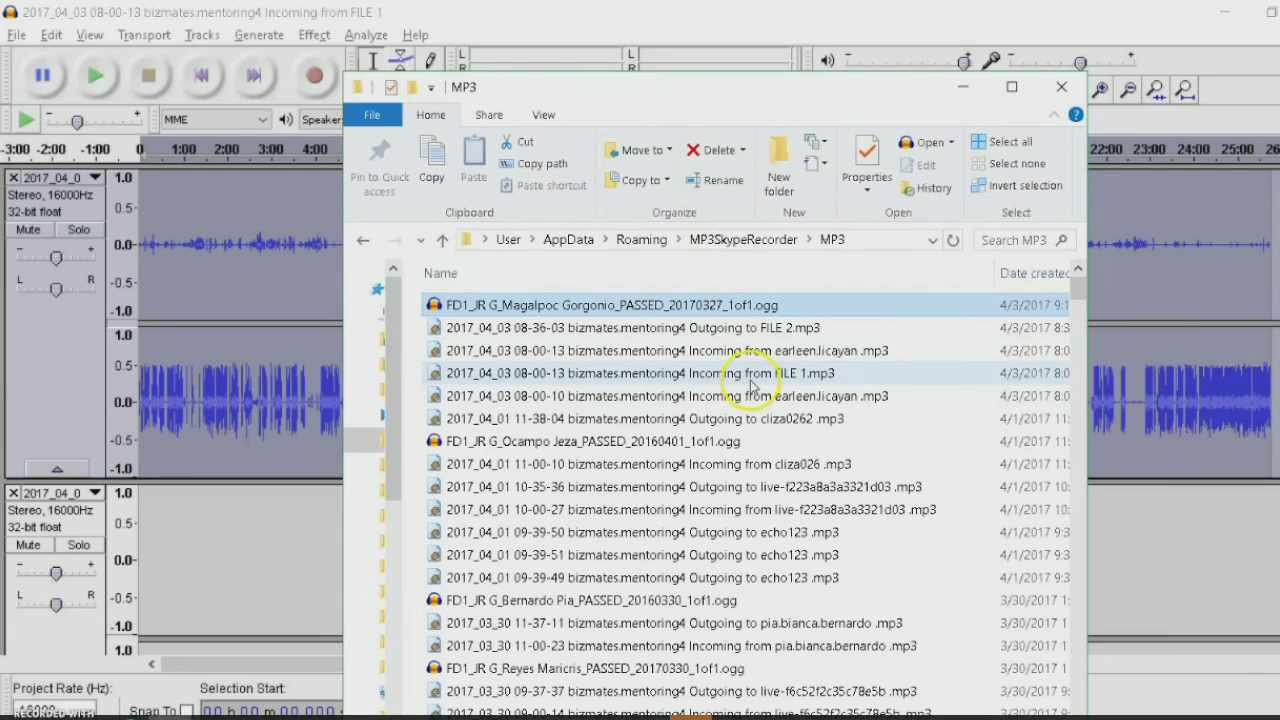